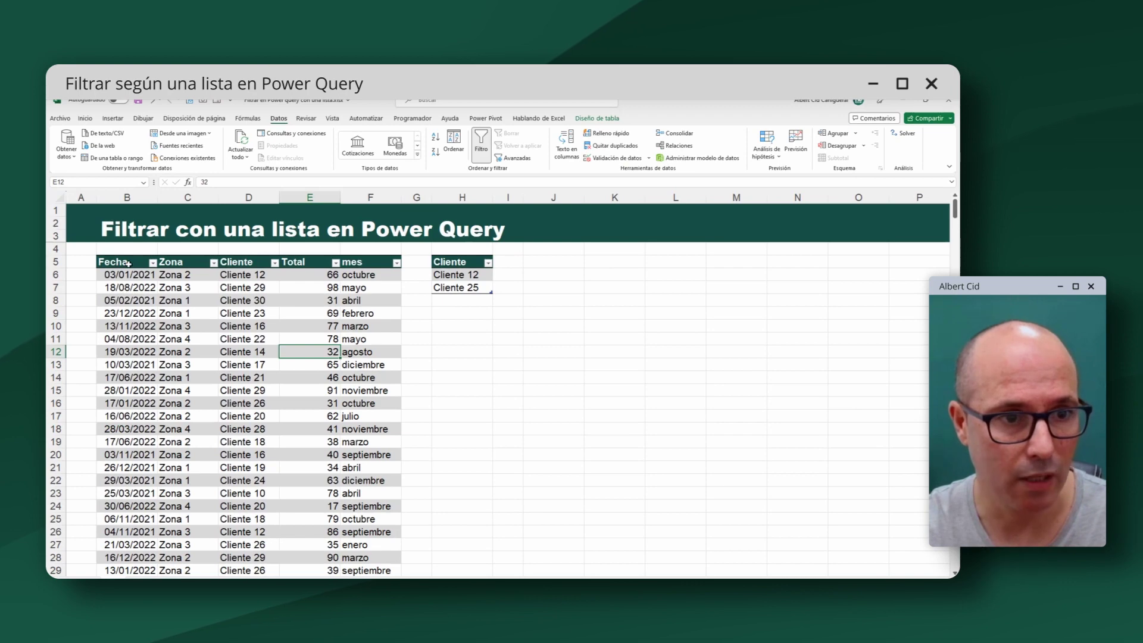
Examine the Fecha, Zona, Cliente, Total and mes columns of the sales table
left_click_drag(128, 264, 128, 429)
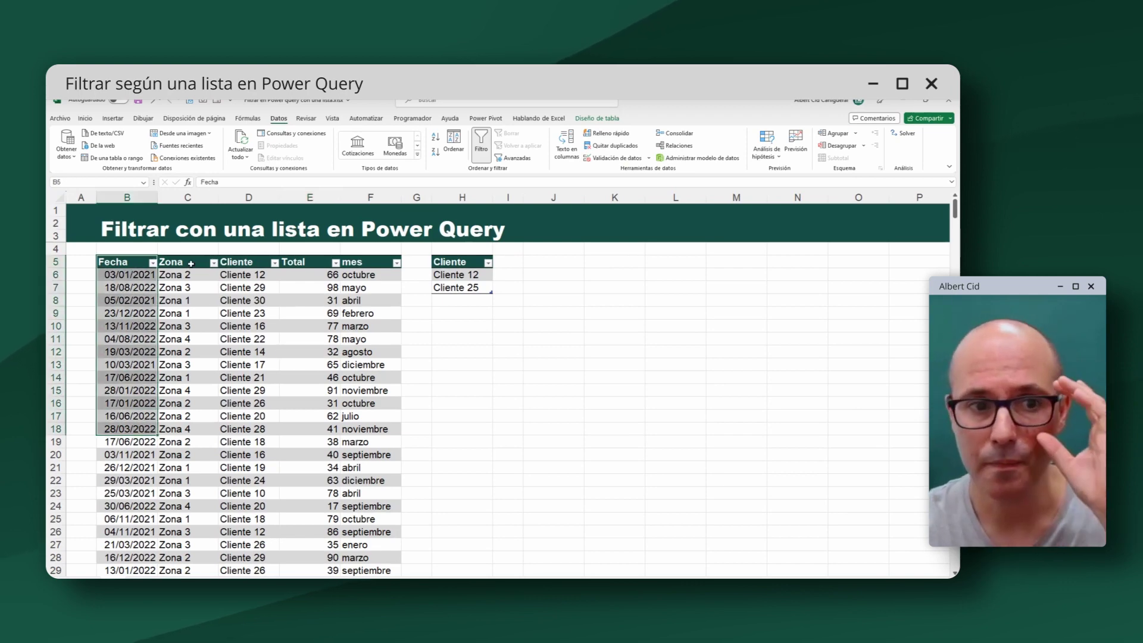
left_click_drag(191, 263, 191, 397)
left_click_drag(249, 262, 247, 379)
left_click_drag(309, 275, 309, 570)
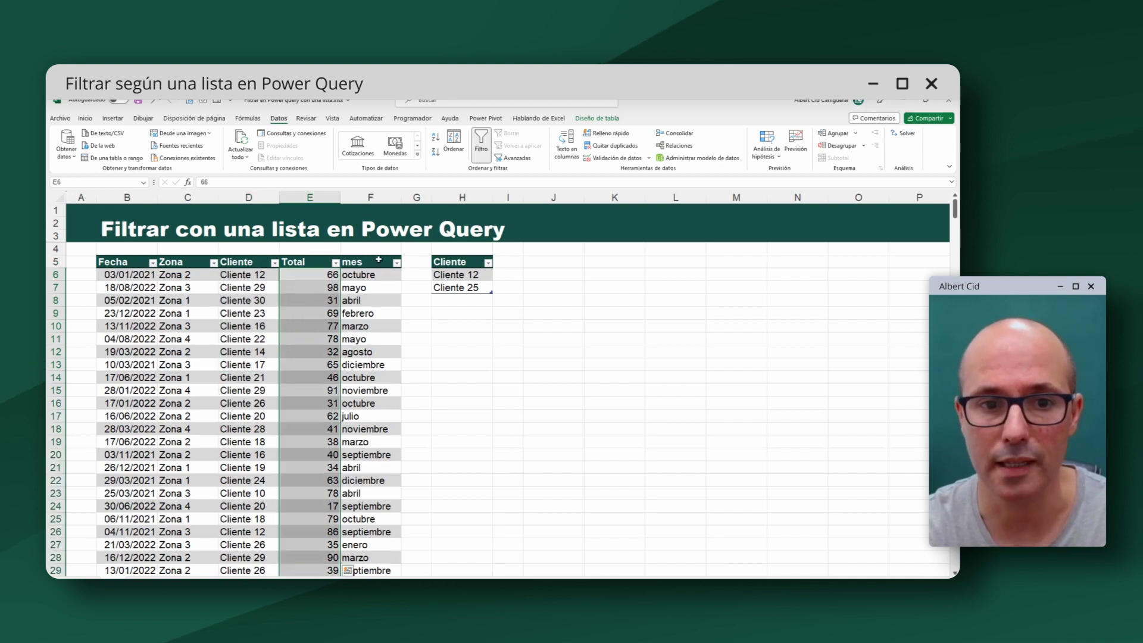
left_click_drag(378, 262, 369, 364)
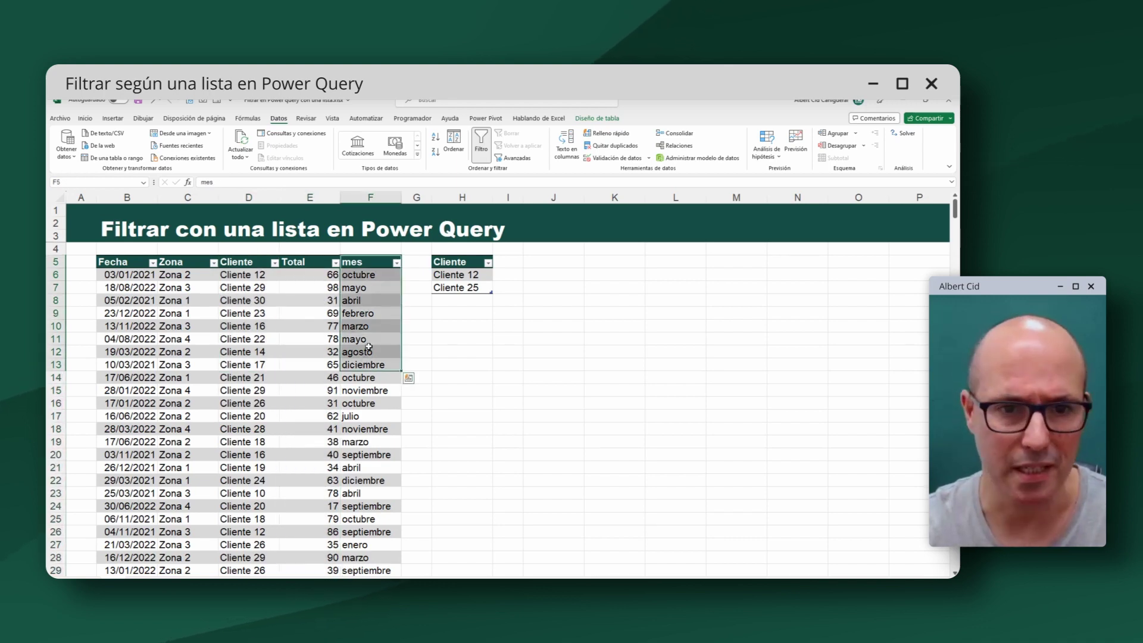
Compare the entries of the small Cliente criteria table with the Cliente column of the sales table
left_click_drag(452, 262, 459, 288)
left_click(458, 322)
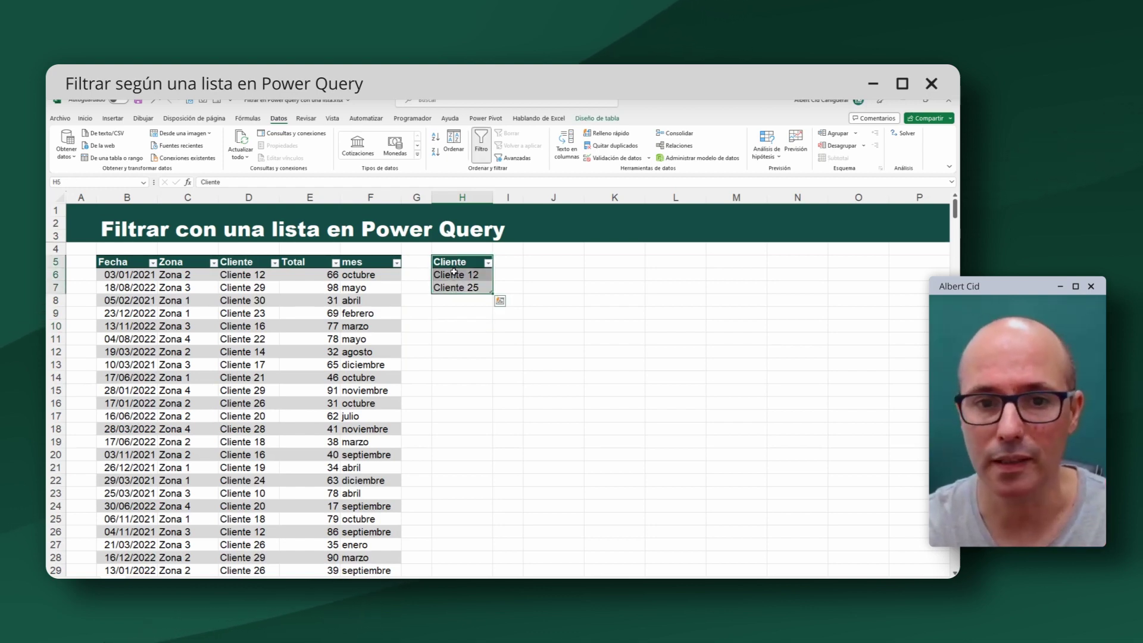
left_click(453, 279)
left_click(451, 287)
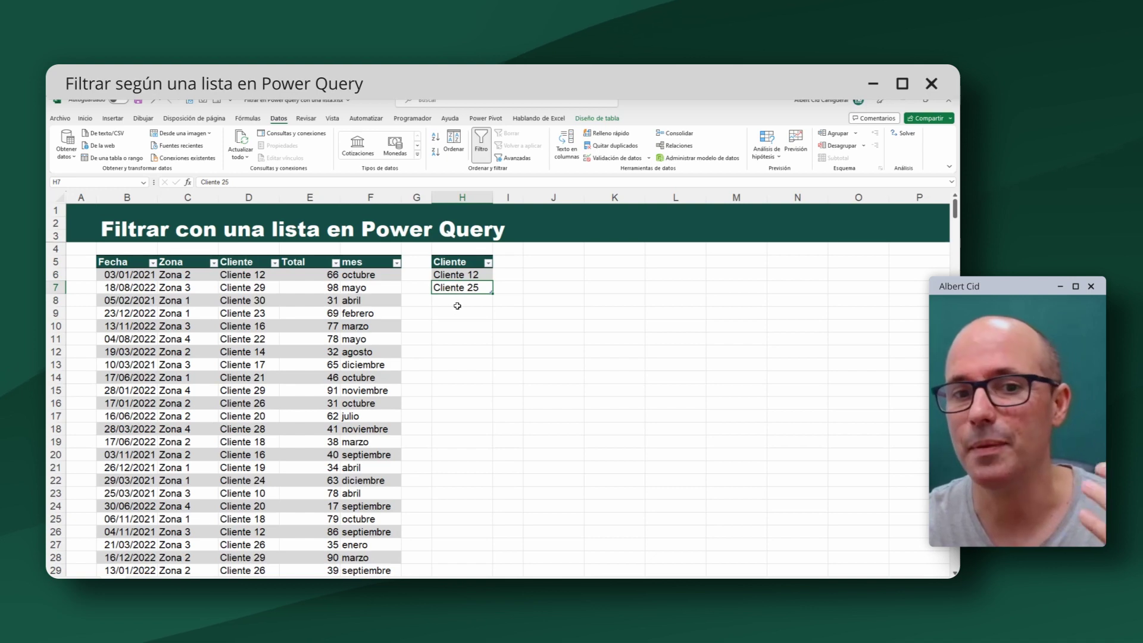
left_click_drag(461, 262, 455, 287)
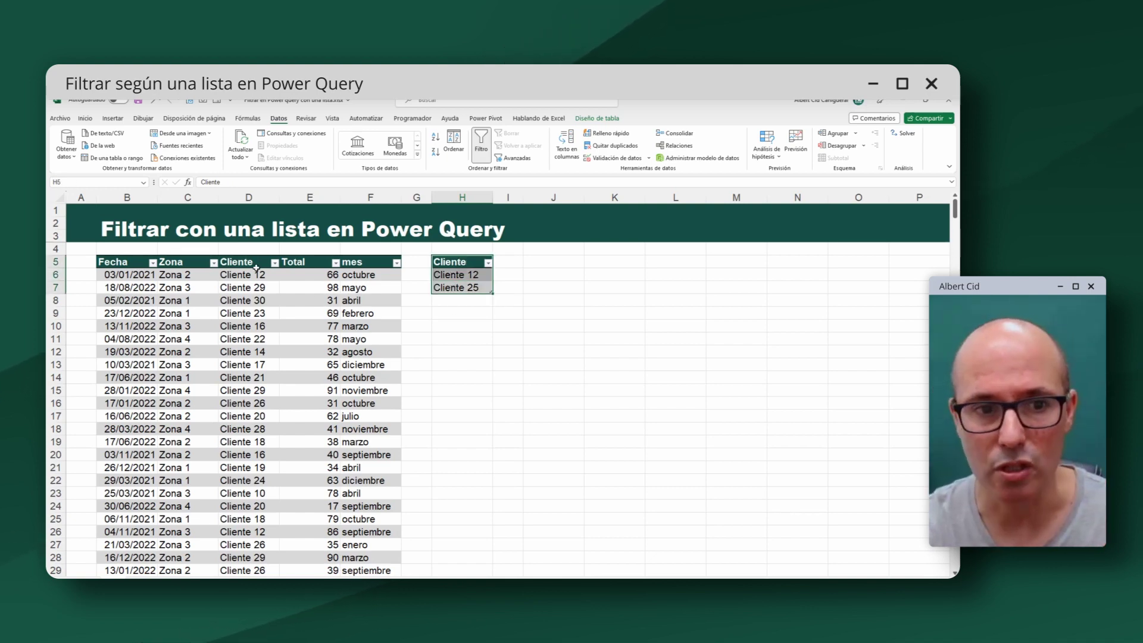
left_click_drag(253, 263, 250, 415)
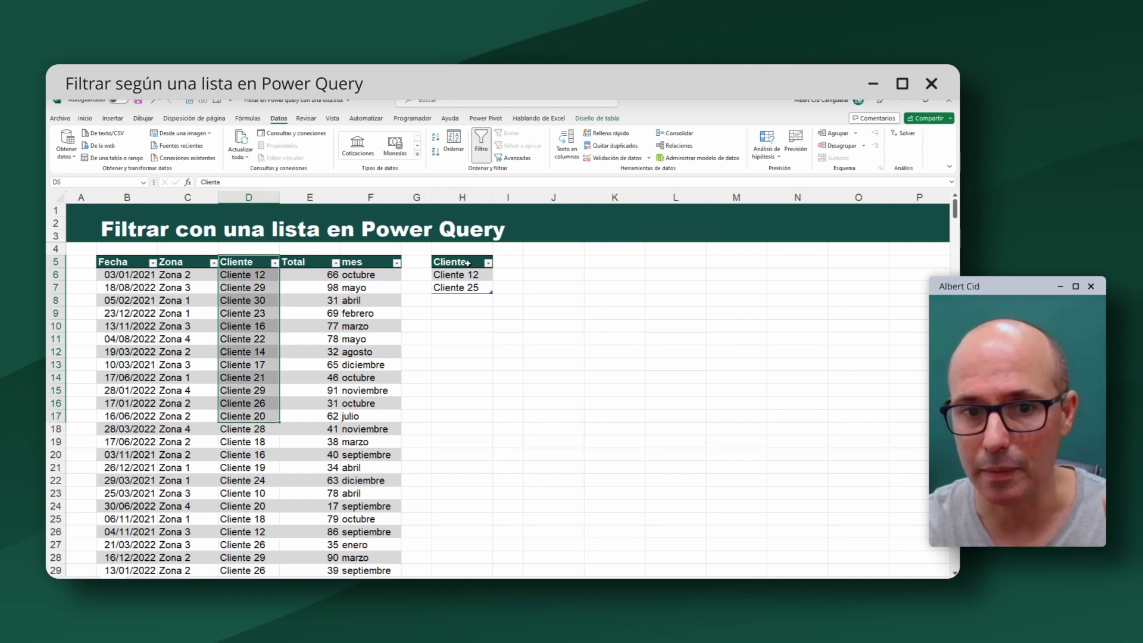
left_click_drag(468, 263, 464, 289)
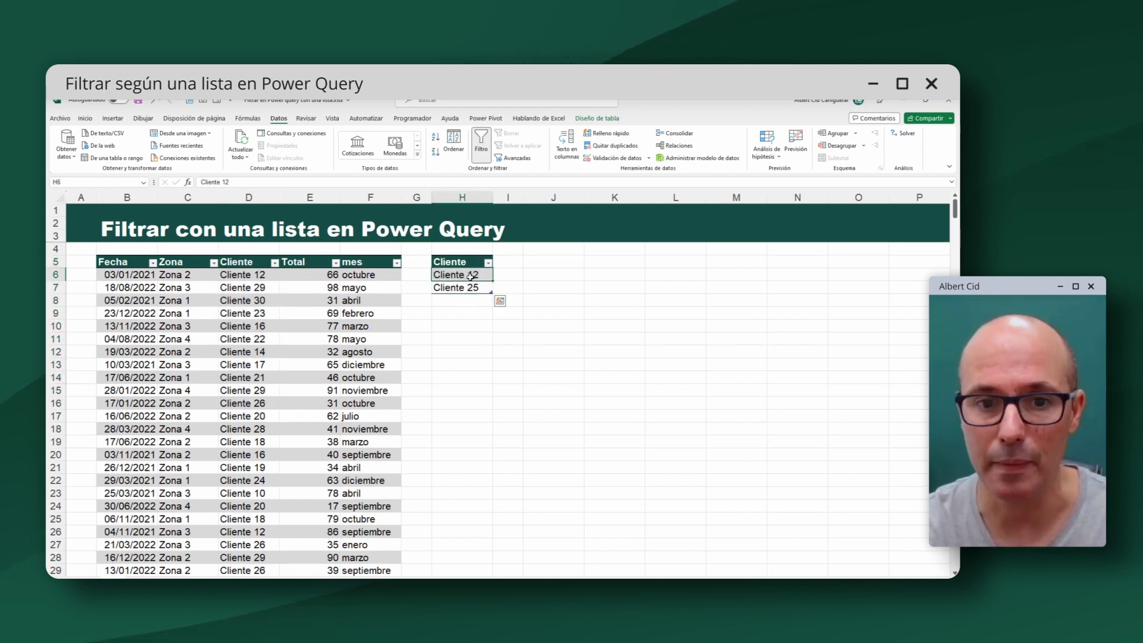
left_click(466, 288)
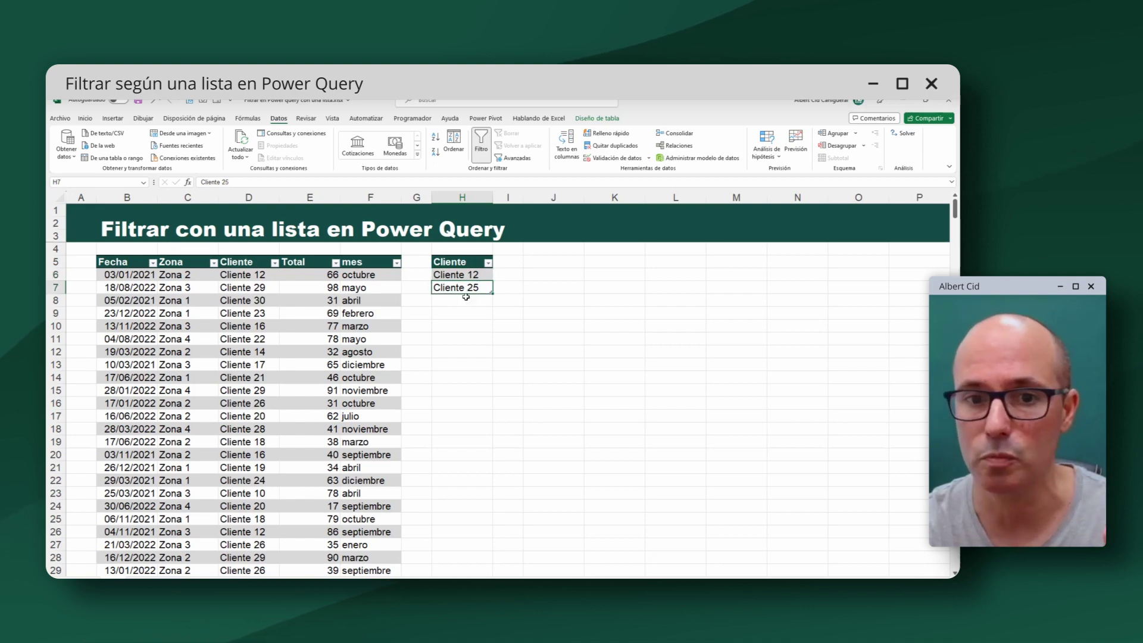
left_click(466, 297)
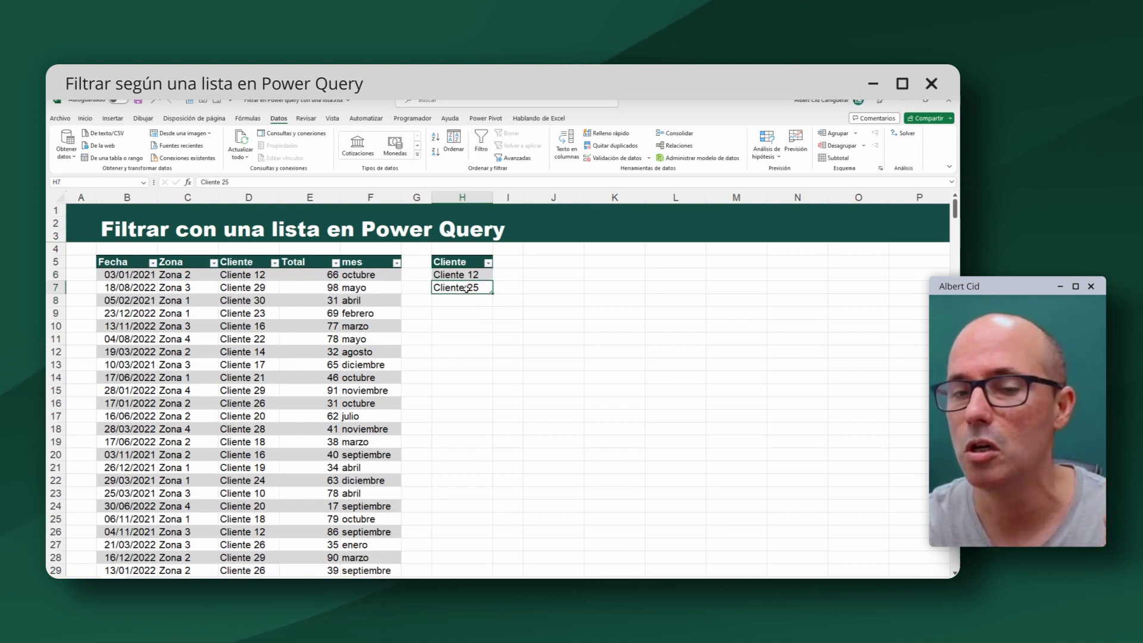
left_click(475, 292)
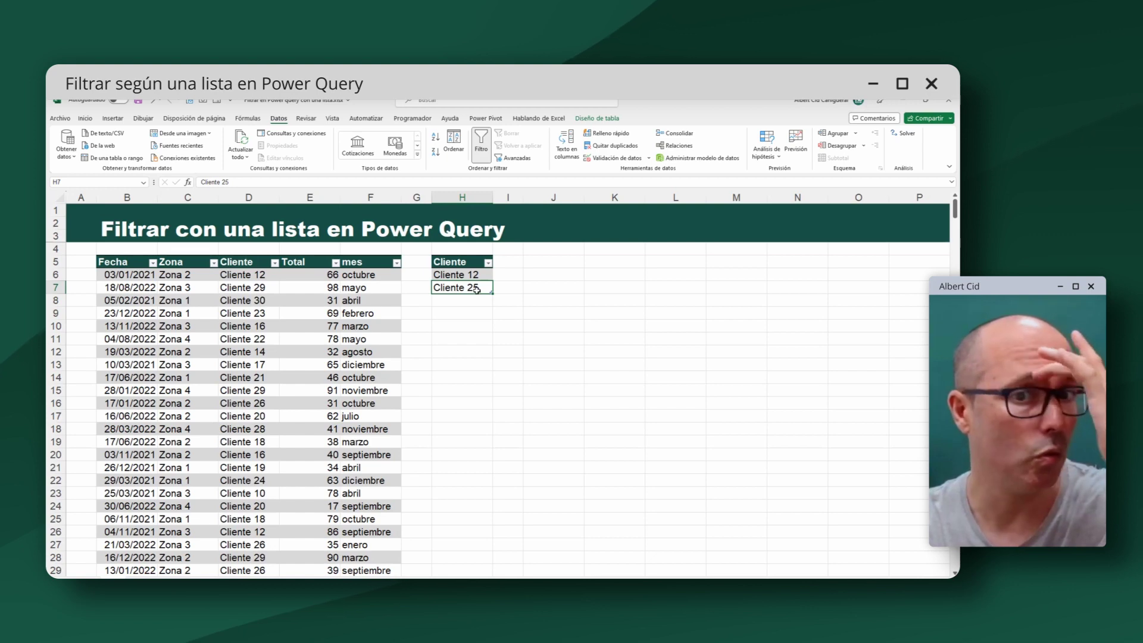
Load the Cliente criteria table into Power Query and append [Cliente] to its source formula to turn it into a list
left_click(450, 276)
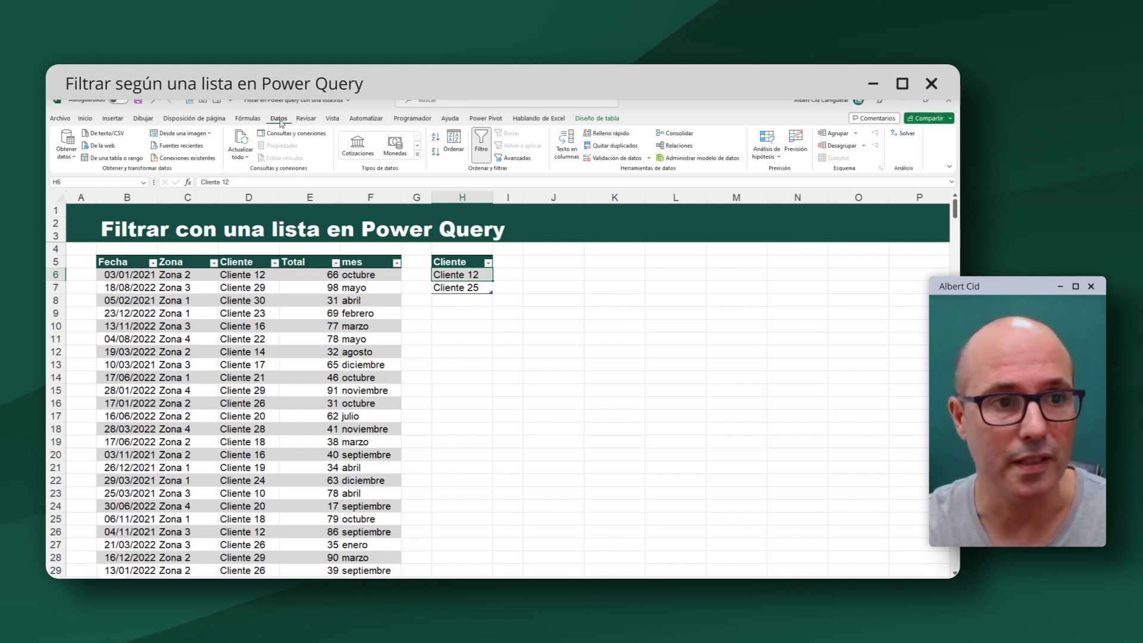
left_click(115, 158)
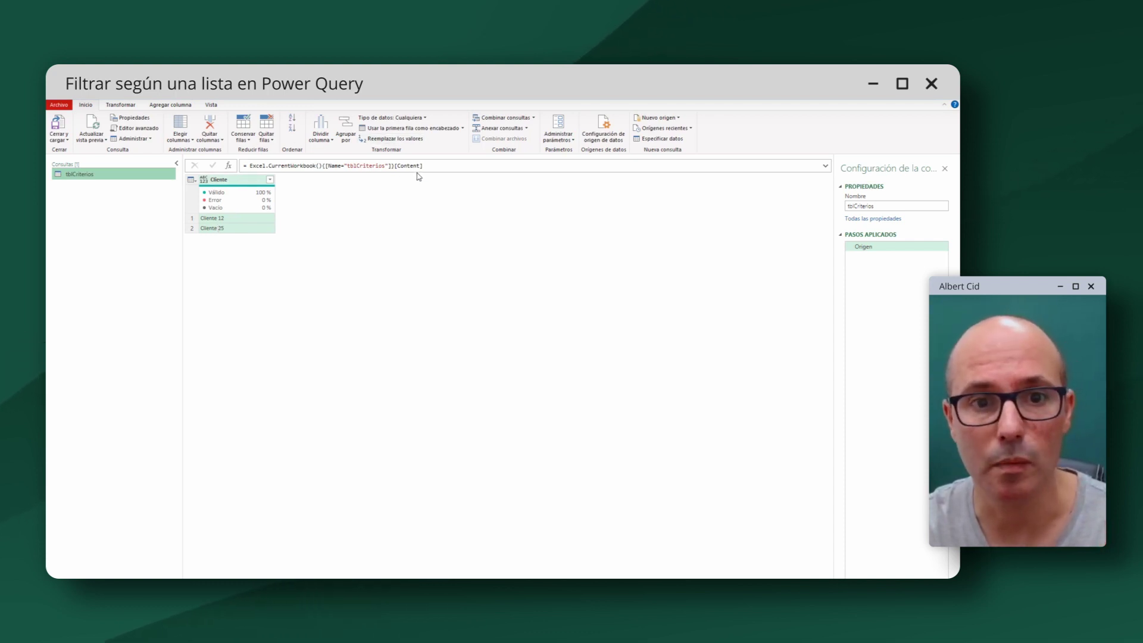
left_click(441, 169)
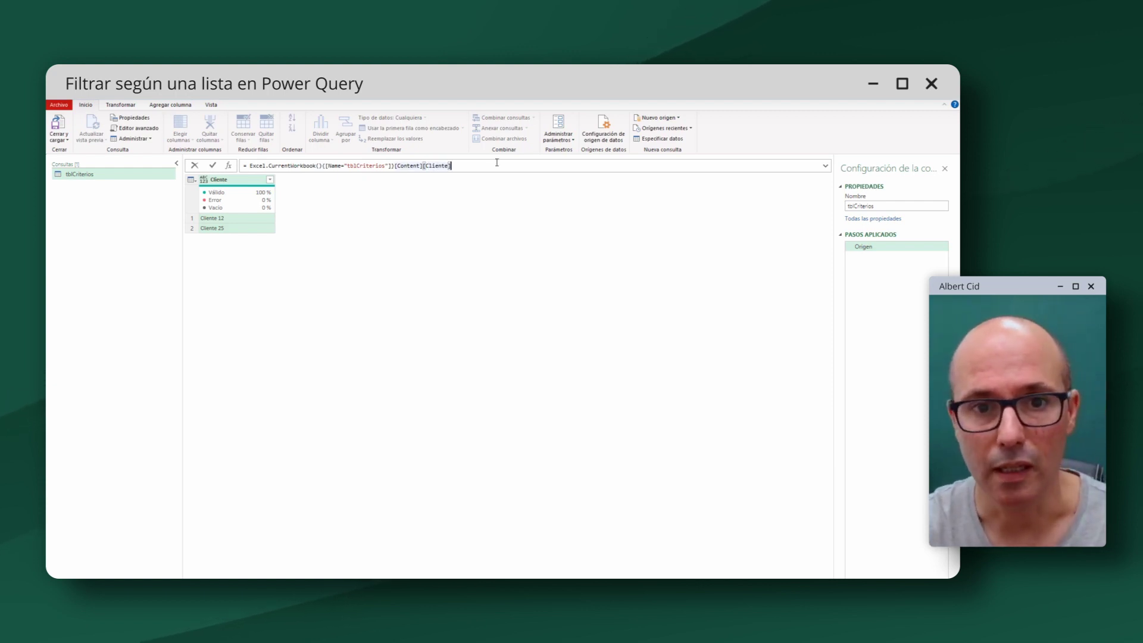
key("Return")
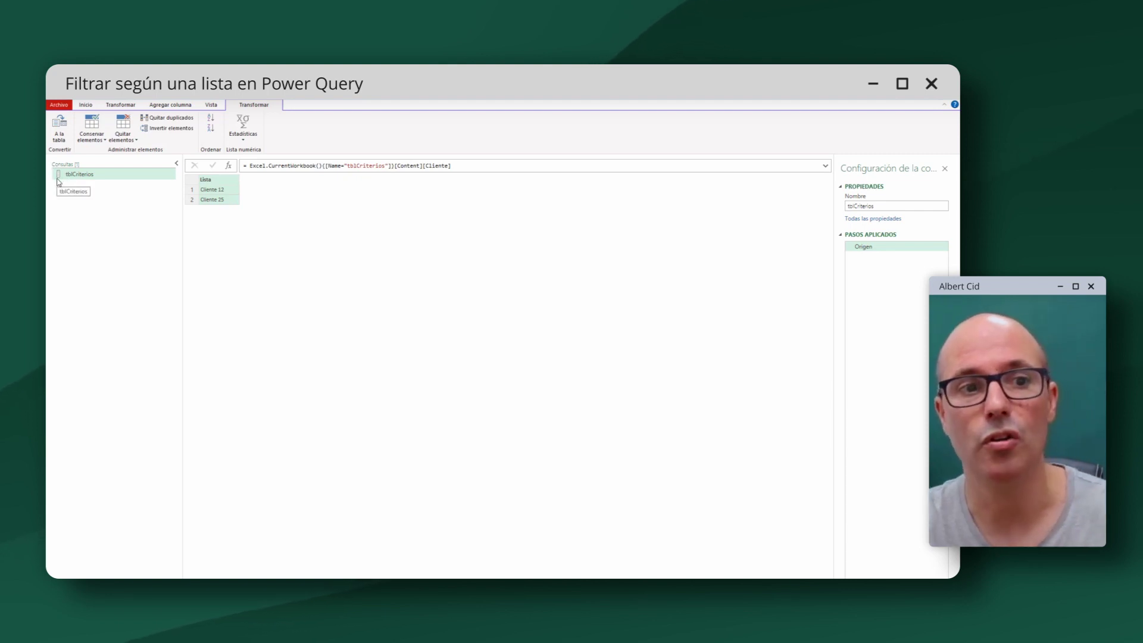
Close and load the tblCriterios query to the workbook as a connection only
left_click(84, 105)
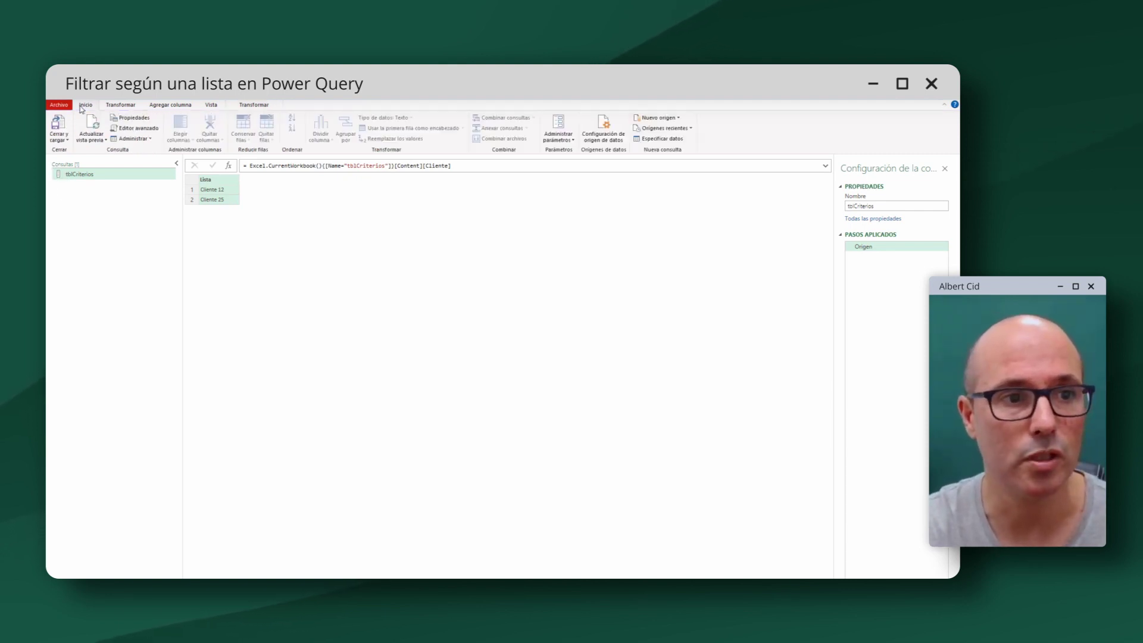
left_click(70, 144)
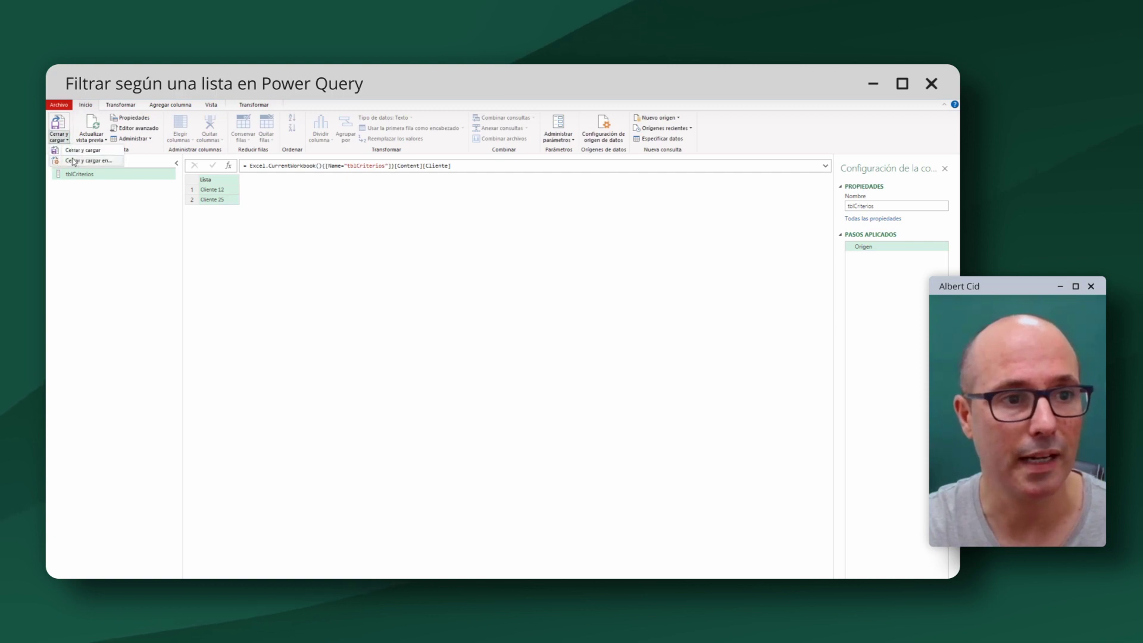
left_click(74, 160)
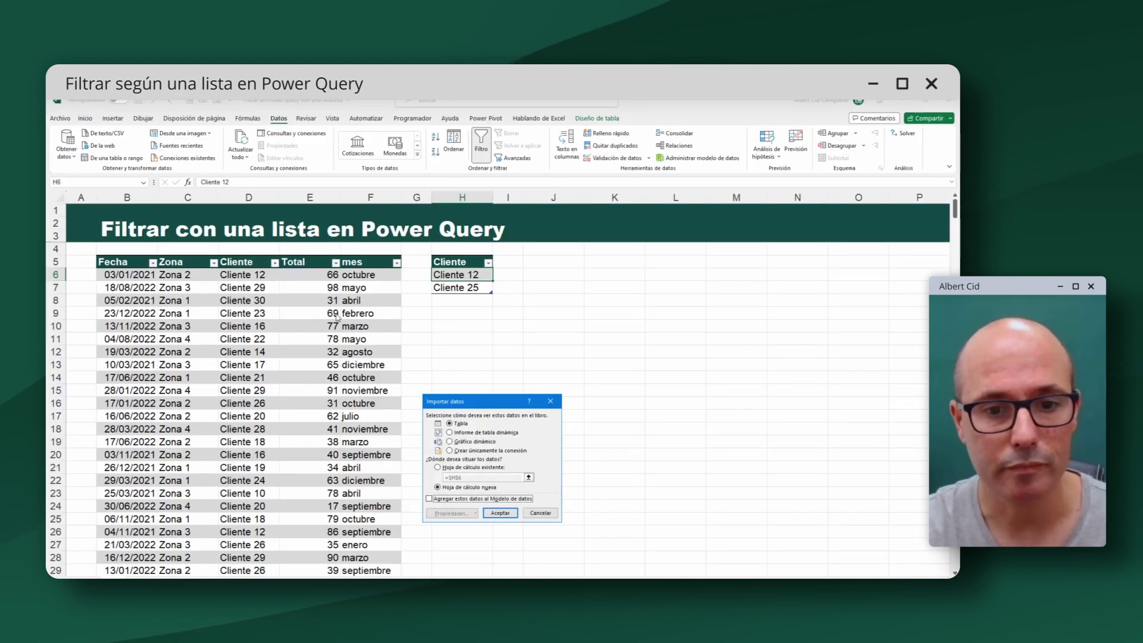
left_click(458, 450)
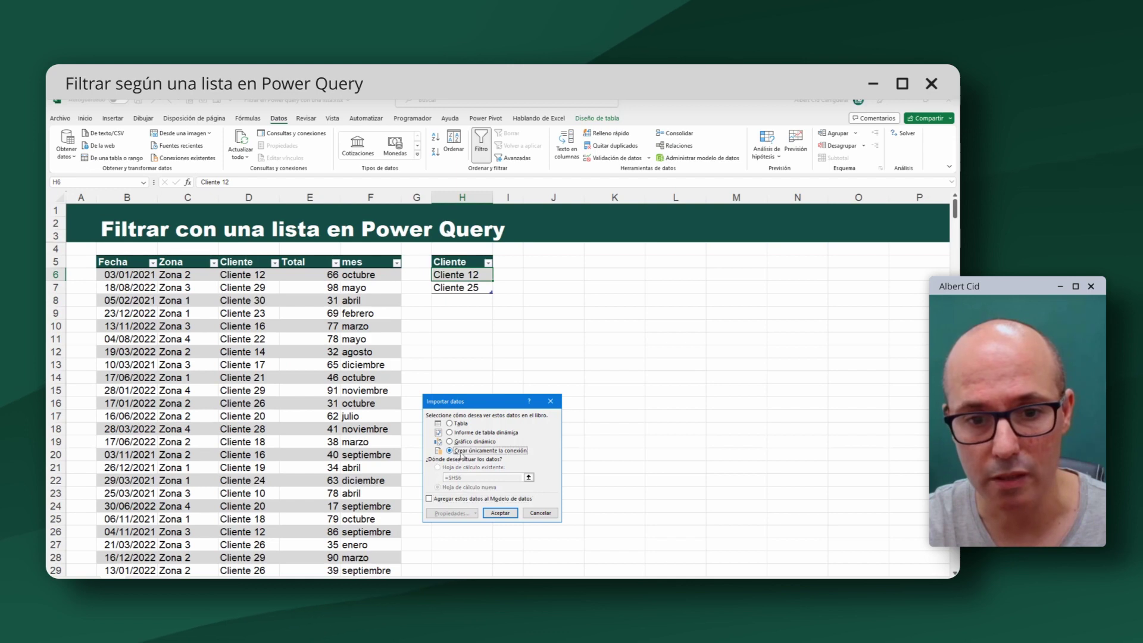
left_click(500, 513)
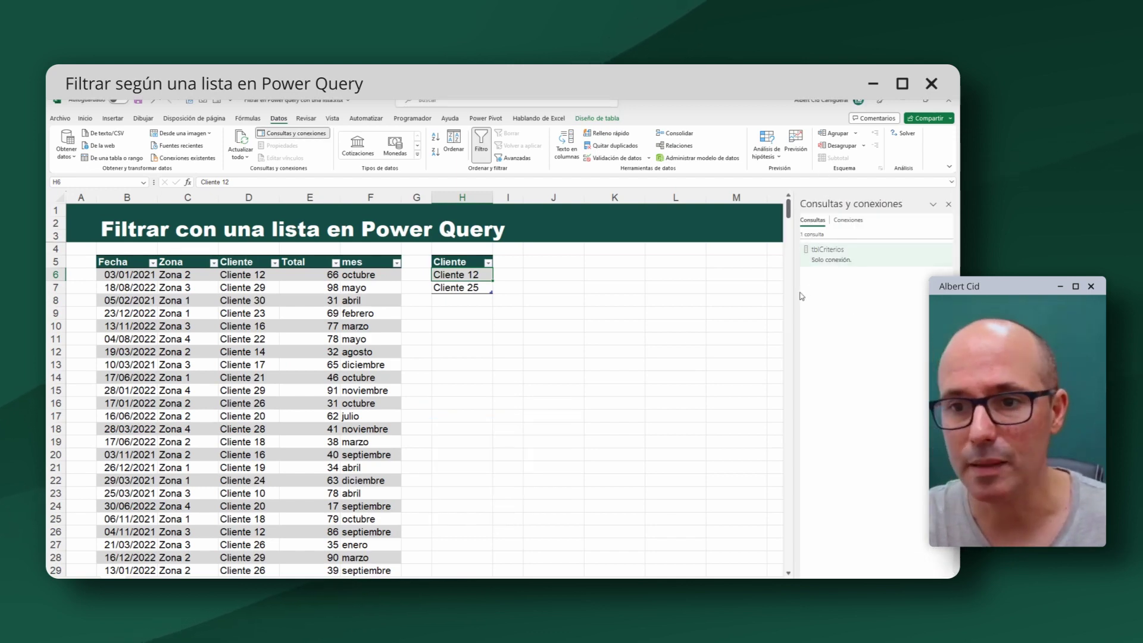
mouse_move(824, 266)
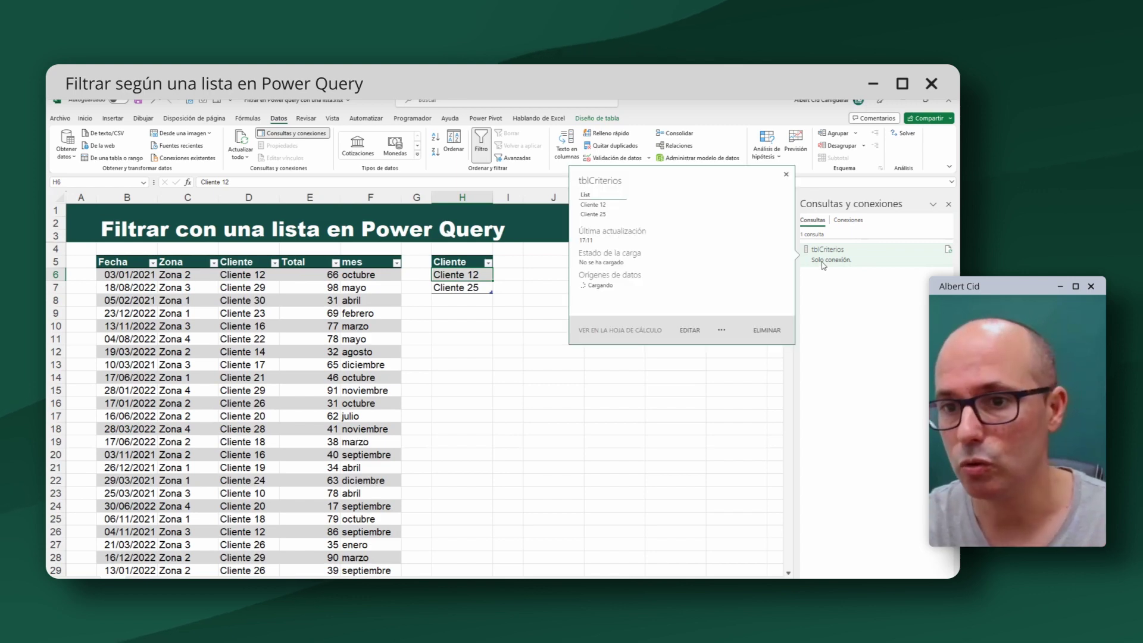
Load the sales table into Power Query as the tblVentas query
left_click(261, 394)
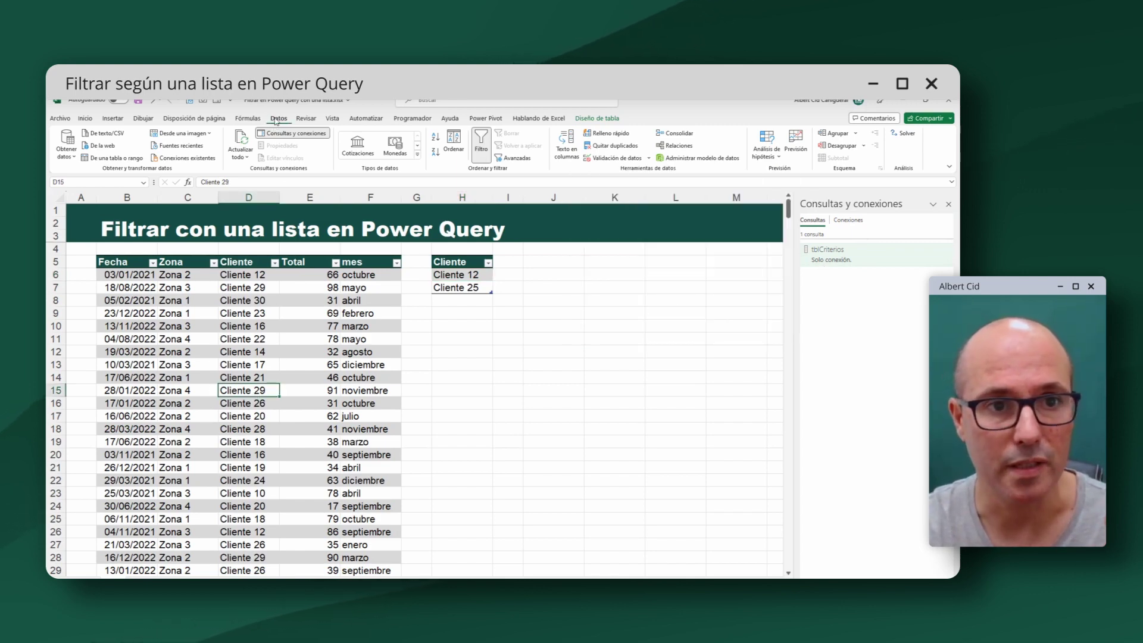
left_click(114, 158)
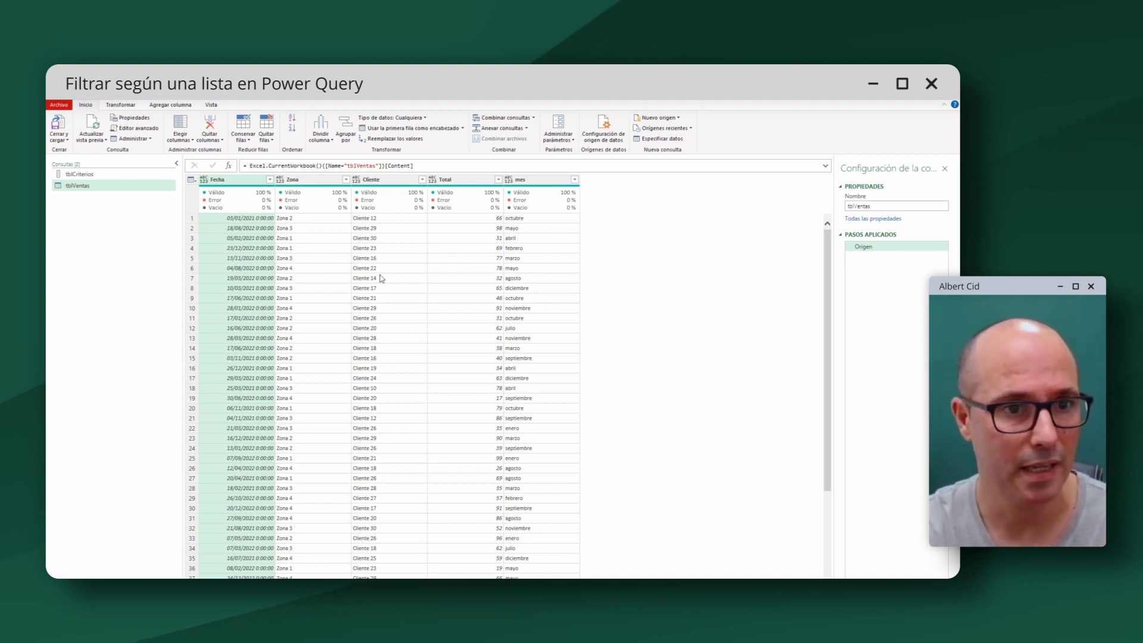
left_click(314, 278)
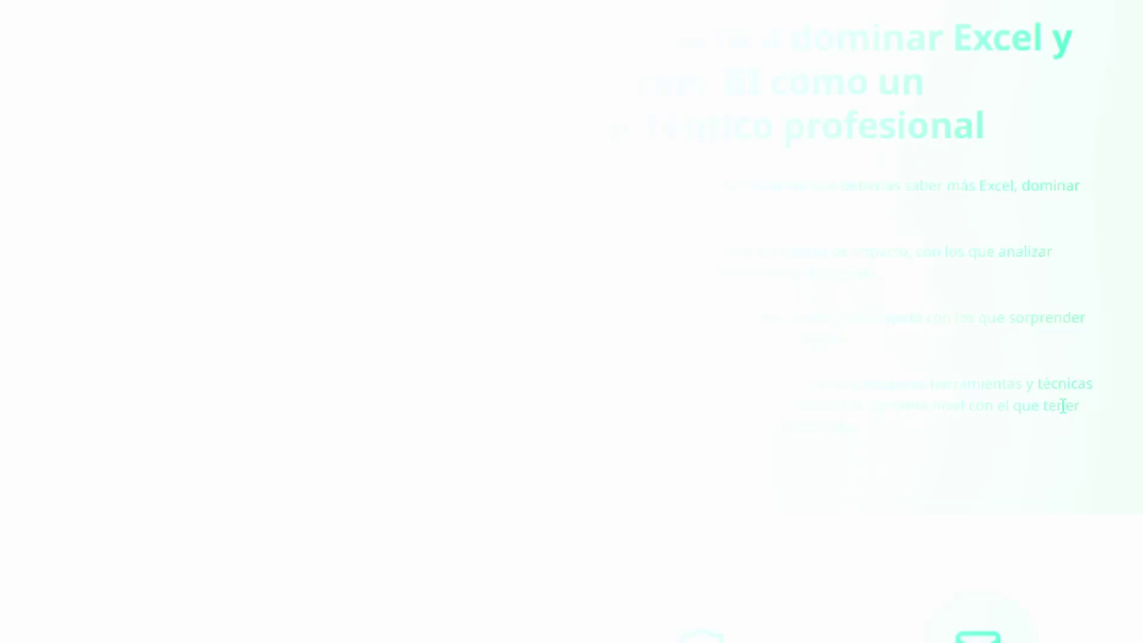
scroll(1060, 404, "down", 2)
scroll(1048, 400, "down", 3)
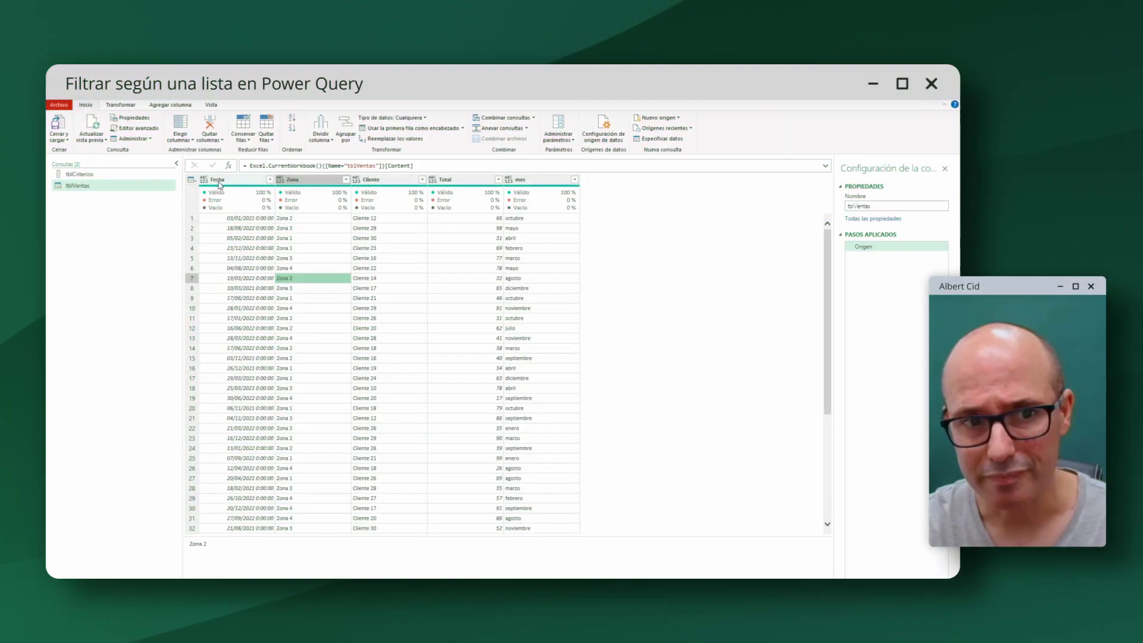
mouse_move(311, 195)
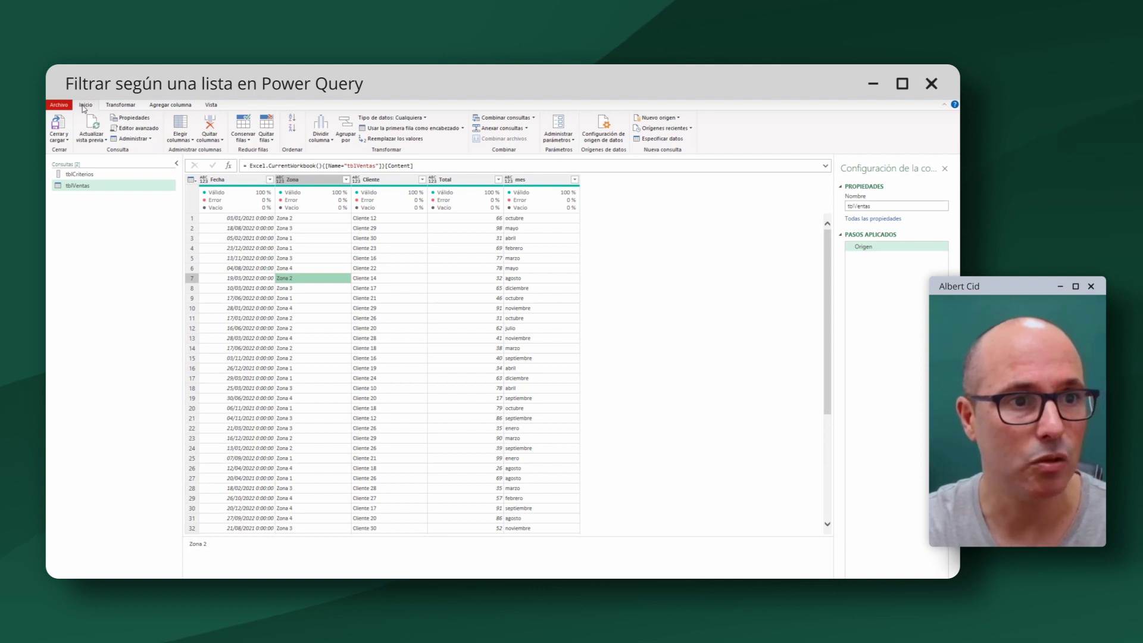
Open the tblVentas query code in the Advanced Editor, and enlarge the editor window and its text
left_click(129, 129)
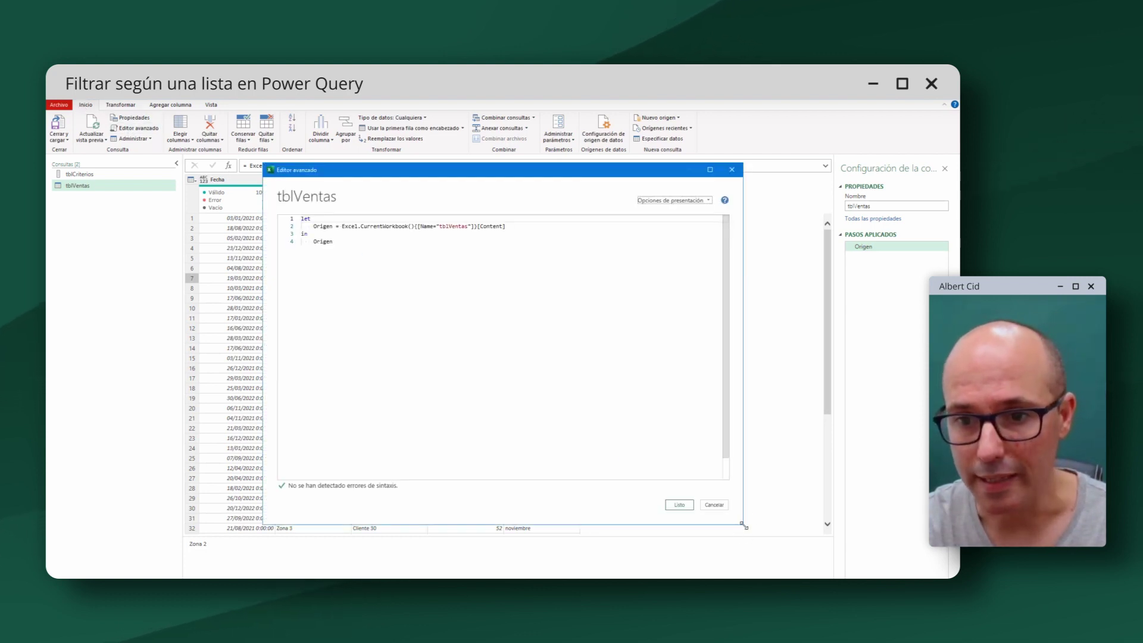
left_click_drag(660, 173, 526, 306)
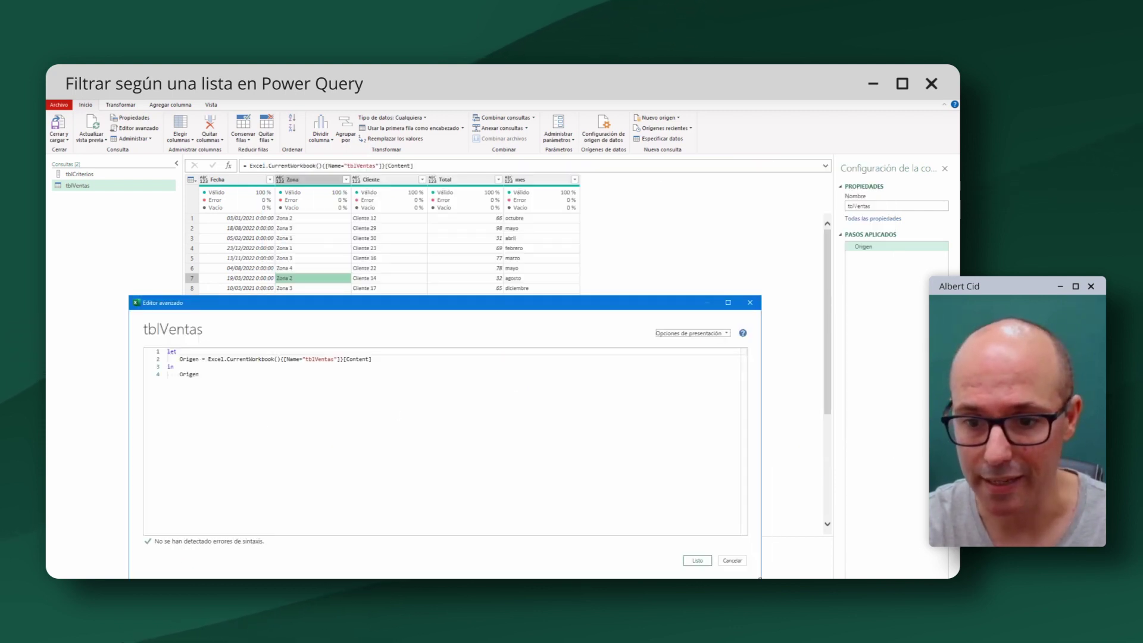
left_click_drag(761, 577, 831, 558)
left_click(393, 359)
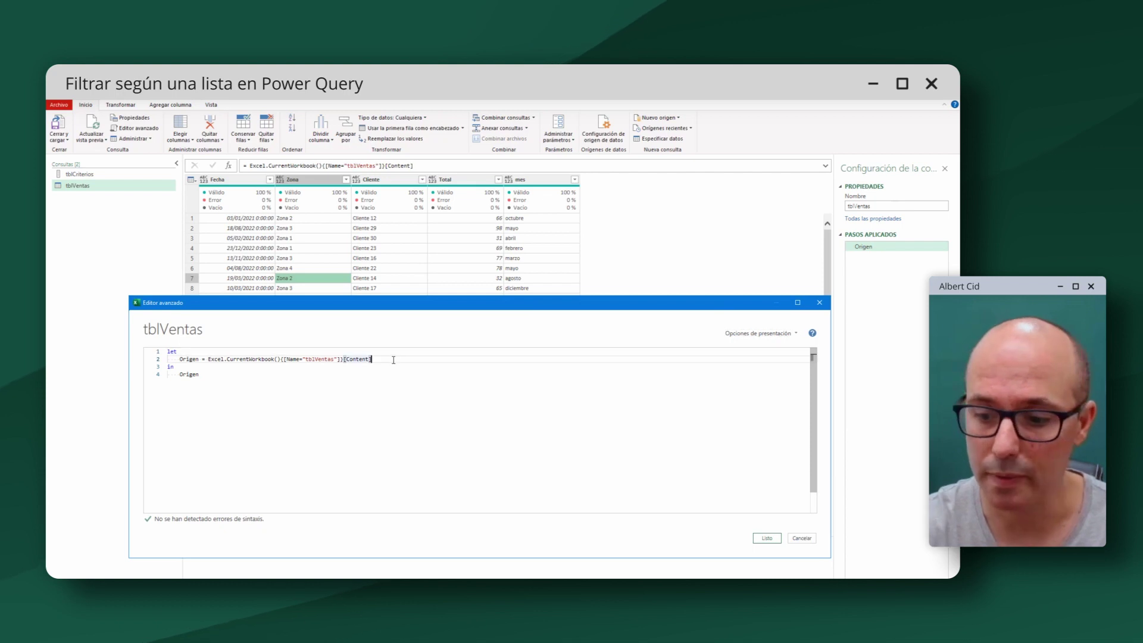
key("ctrl+plus")
key("ctrl+plus")
After the Origen line, add a comma and start a new step named ndFiltro that uses the Table.SelectRows function
type(",")
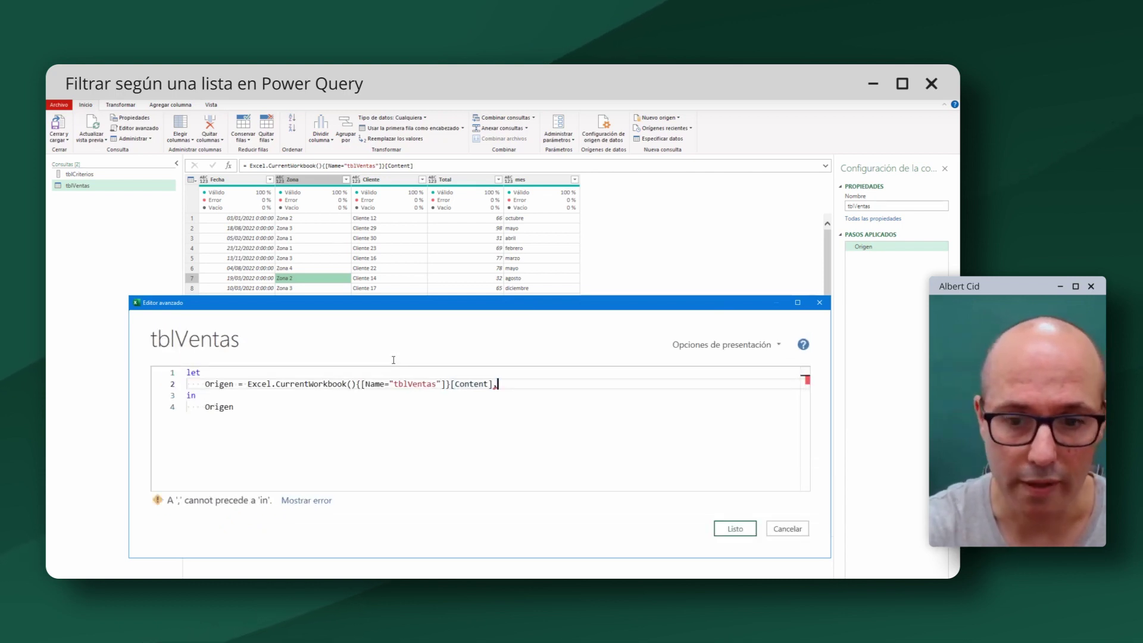
key("Return")
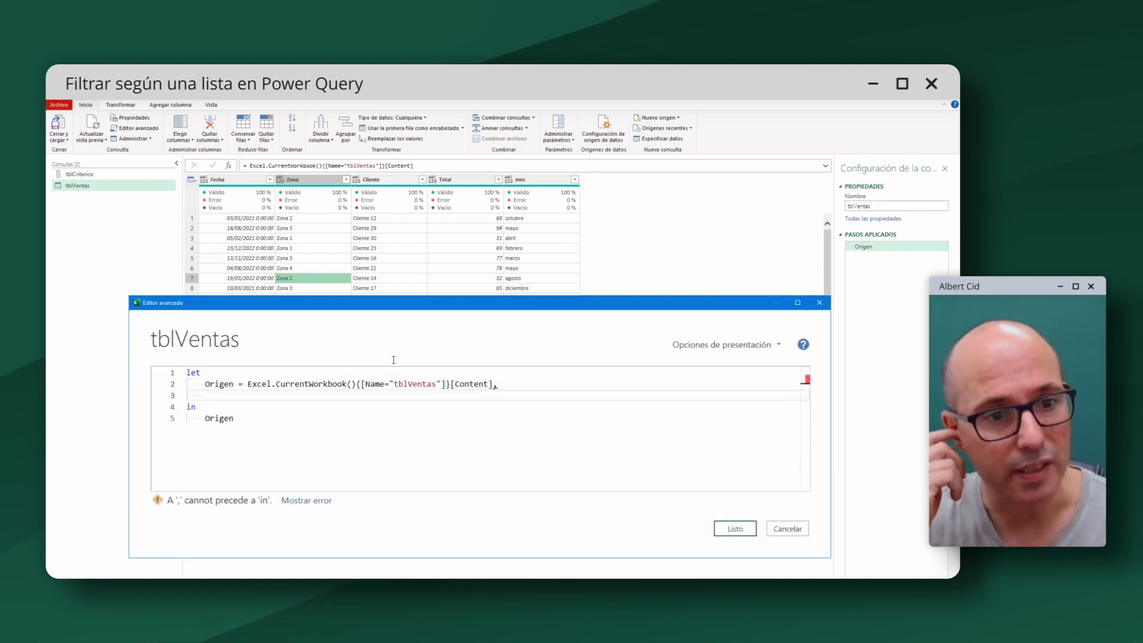
type("nd")
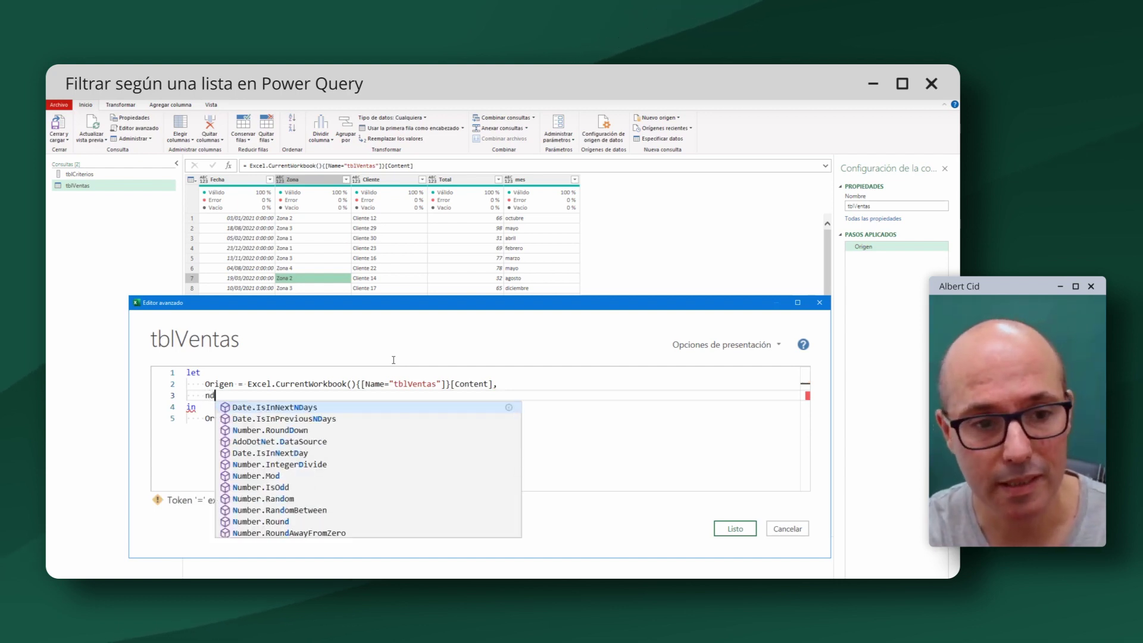
type("F")
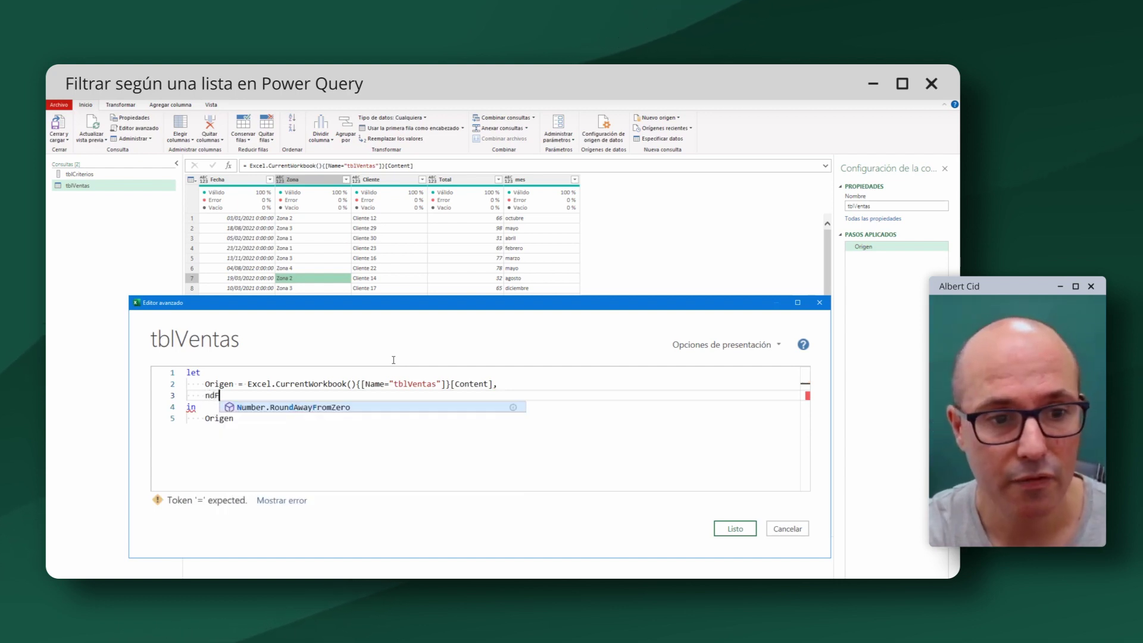
type("iltro =")
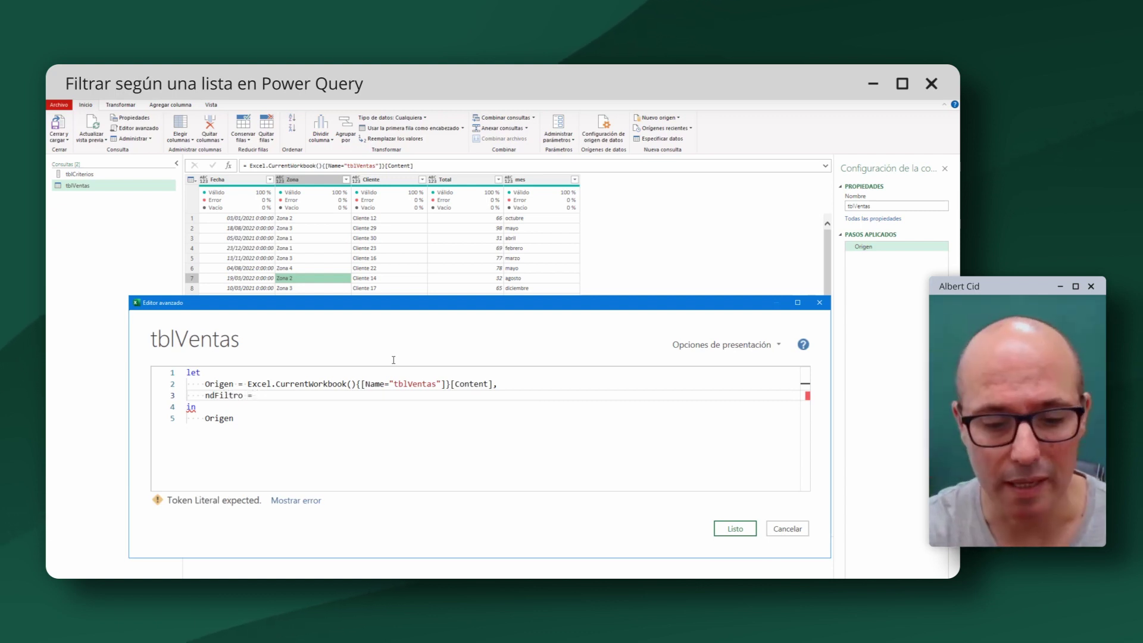
type(" table")
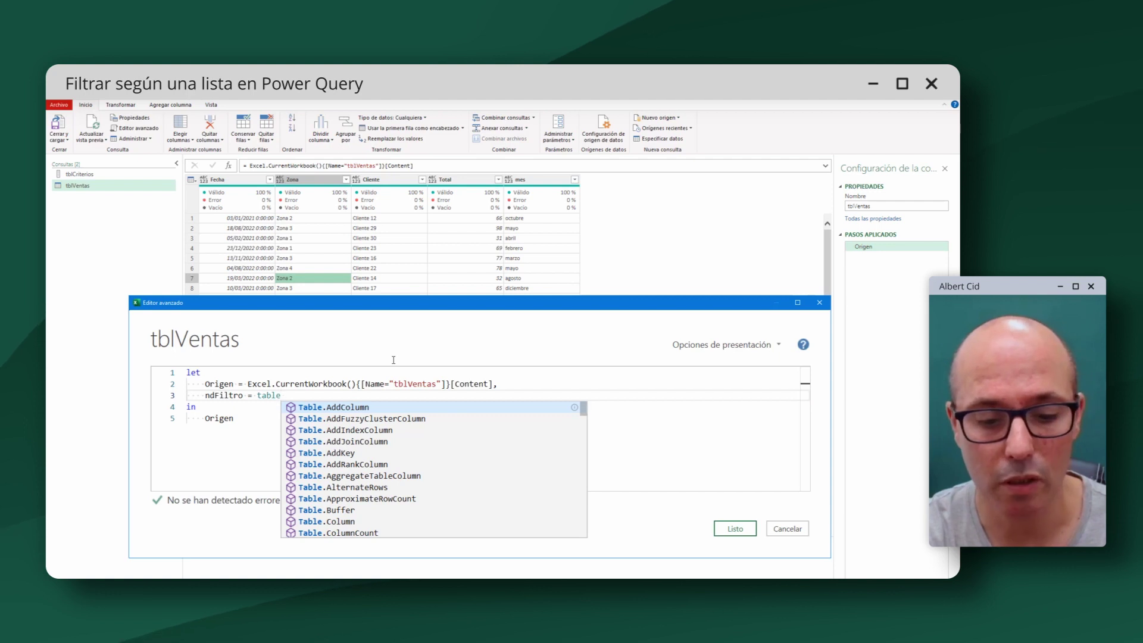
type("sel")
key("Down")
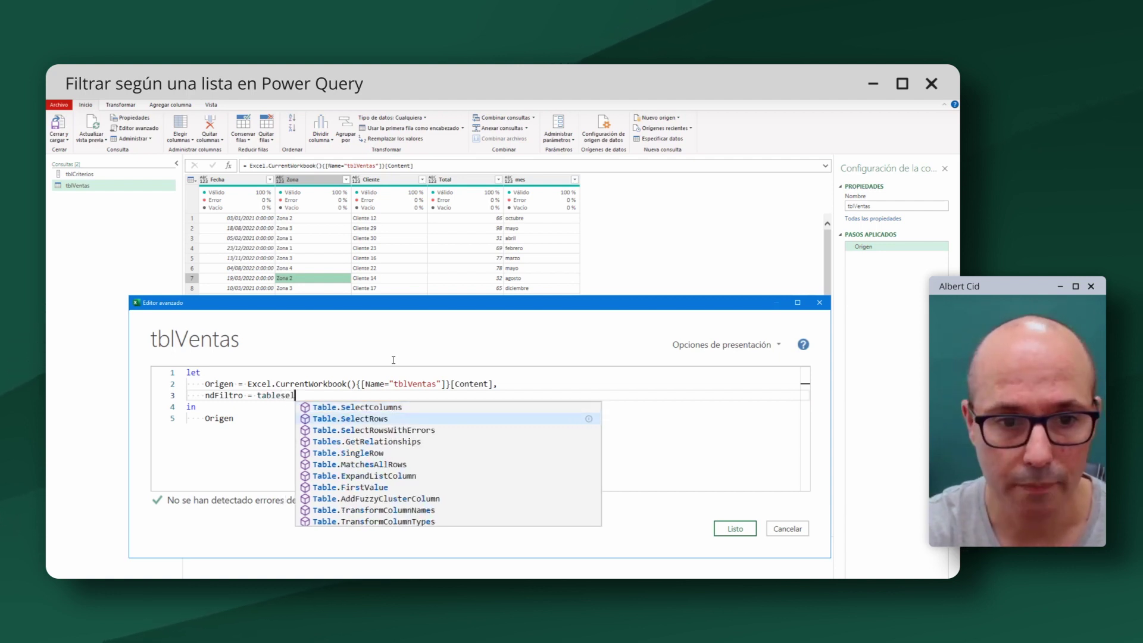
key("Return")
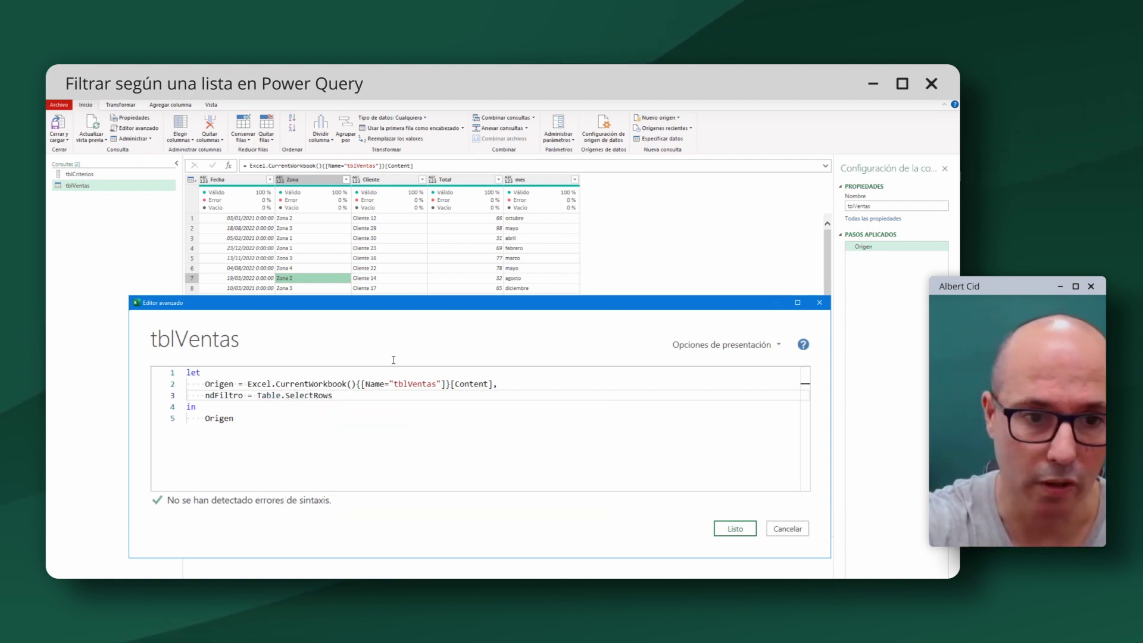
Give Table.SelectRows the Origen table as its first argument and begin its condition with each
type("(")
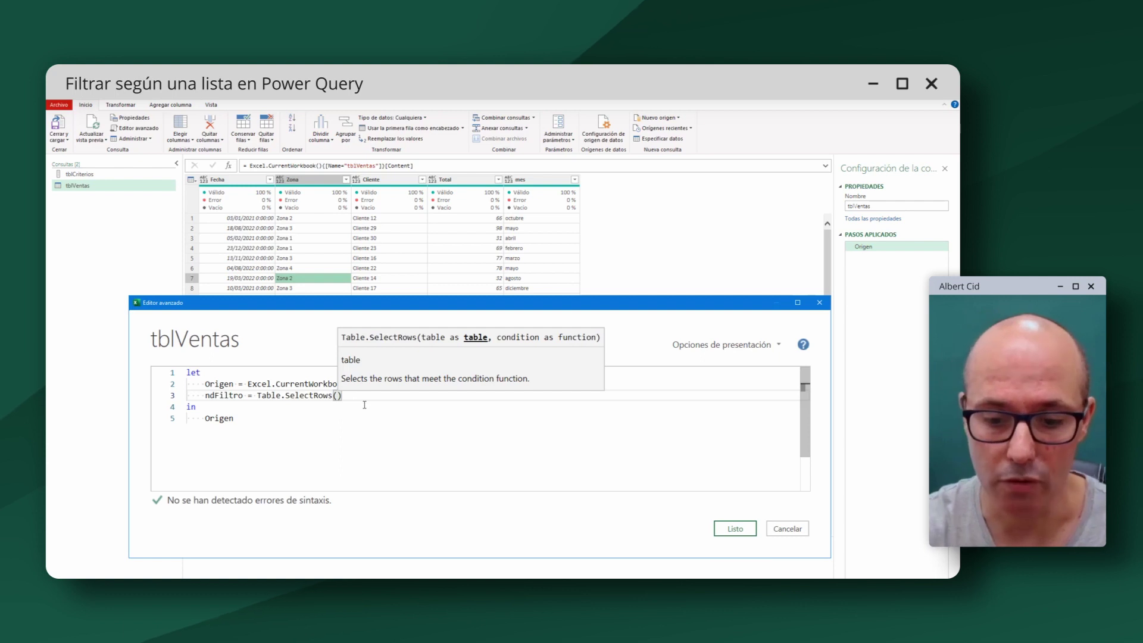
type("origen")
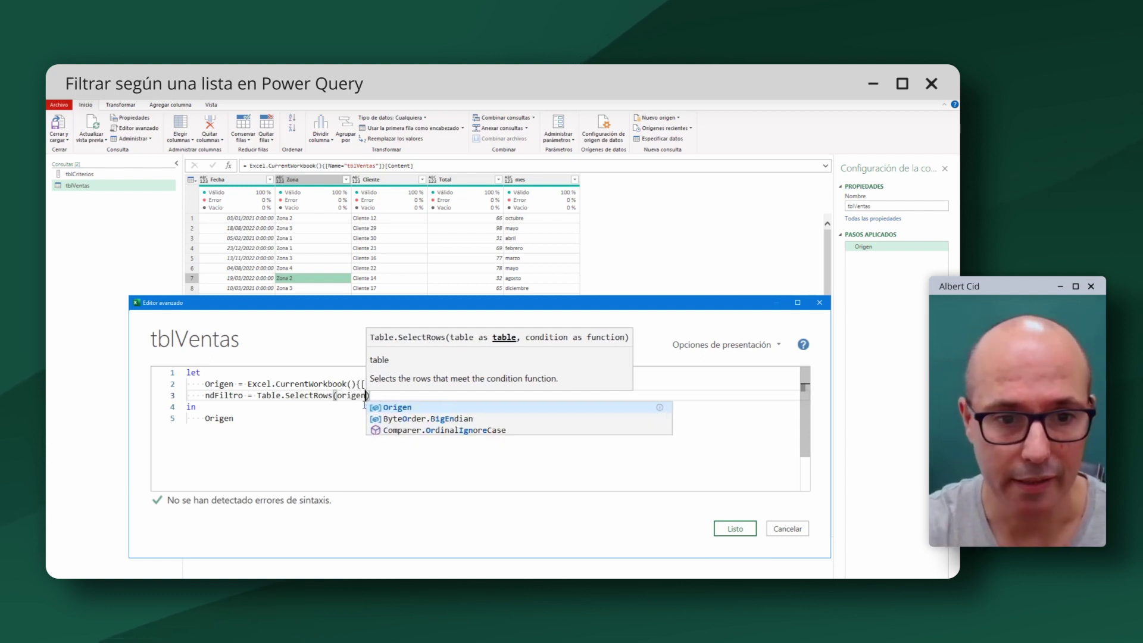
key("Tab")
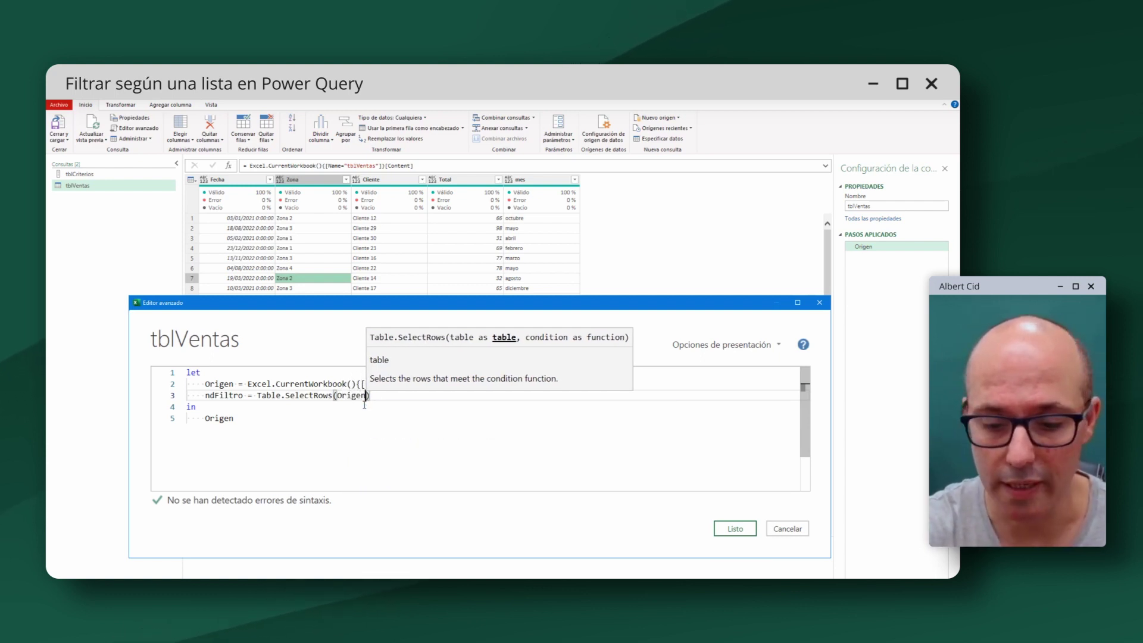
type(",")
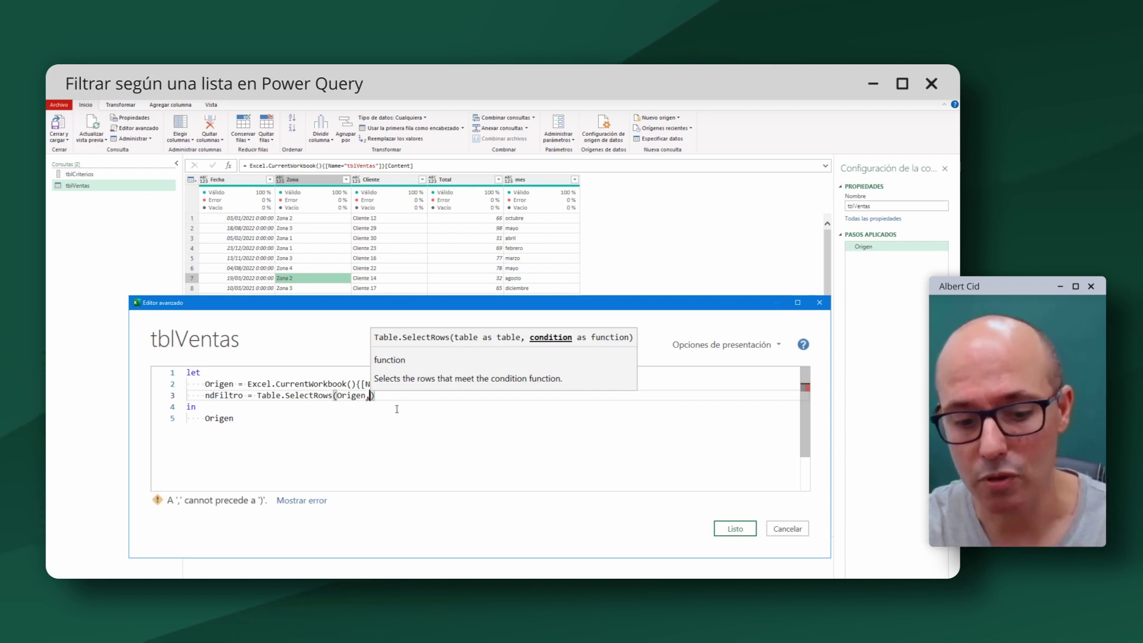
type("each")
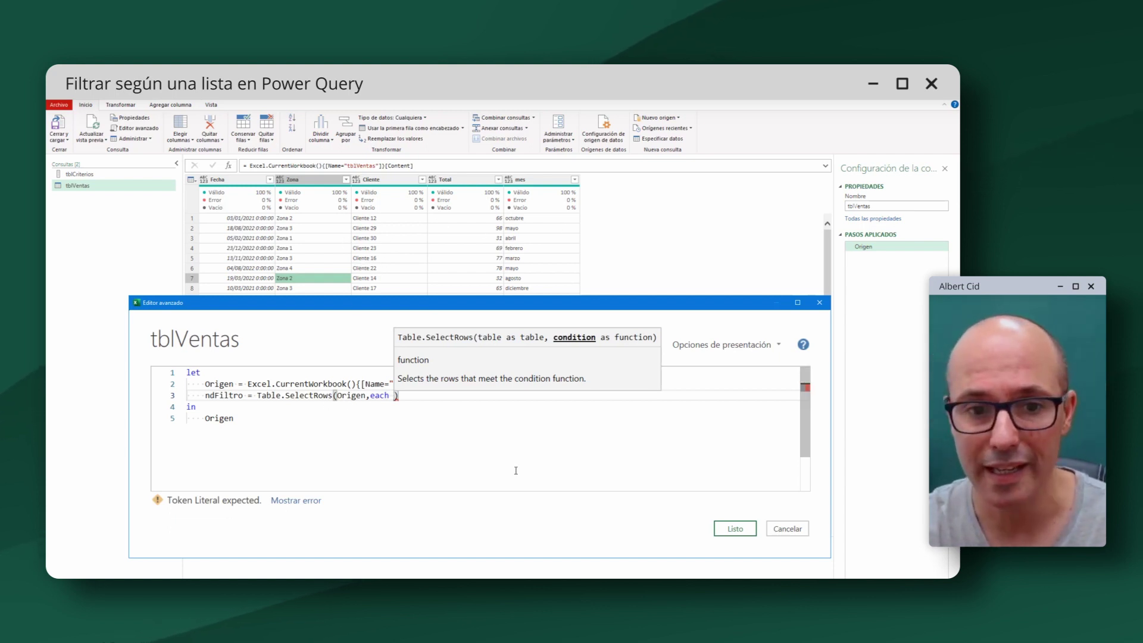
Complete the row condition as List.Contains(tblCriterios,[Cliente]) so only clients in the criteria list are kept
type("list")
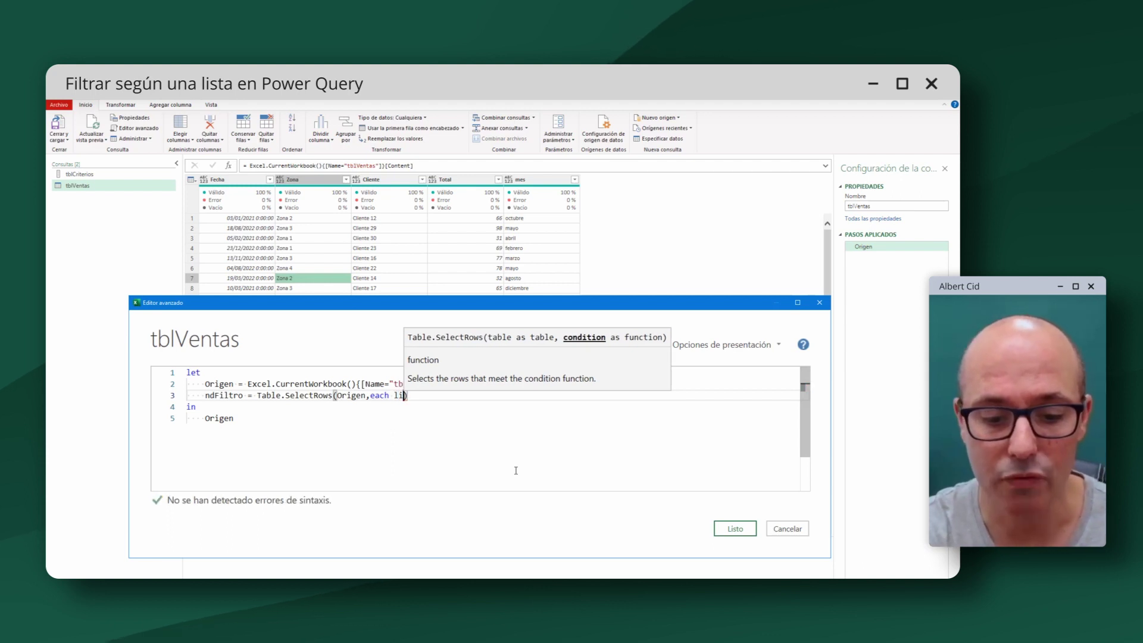
type("con")
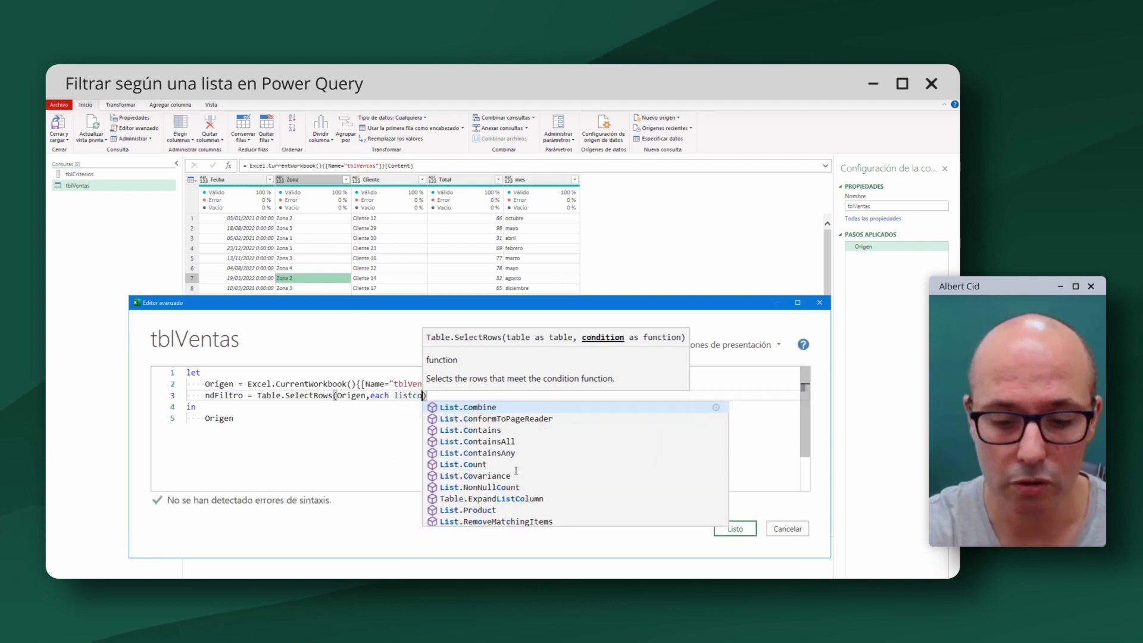
key("Down")
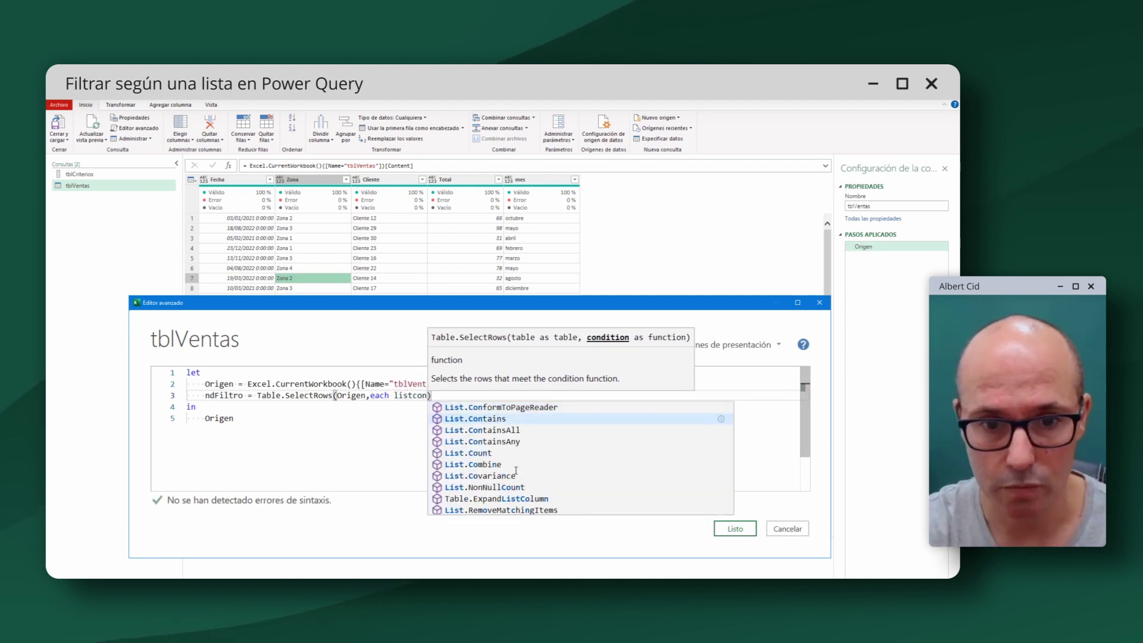
key("Tab")
type("(")
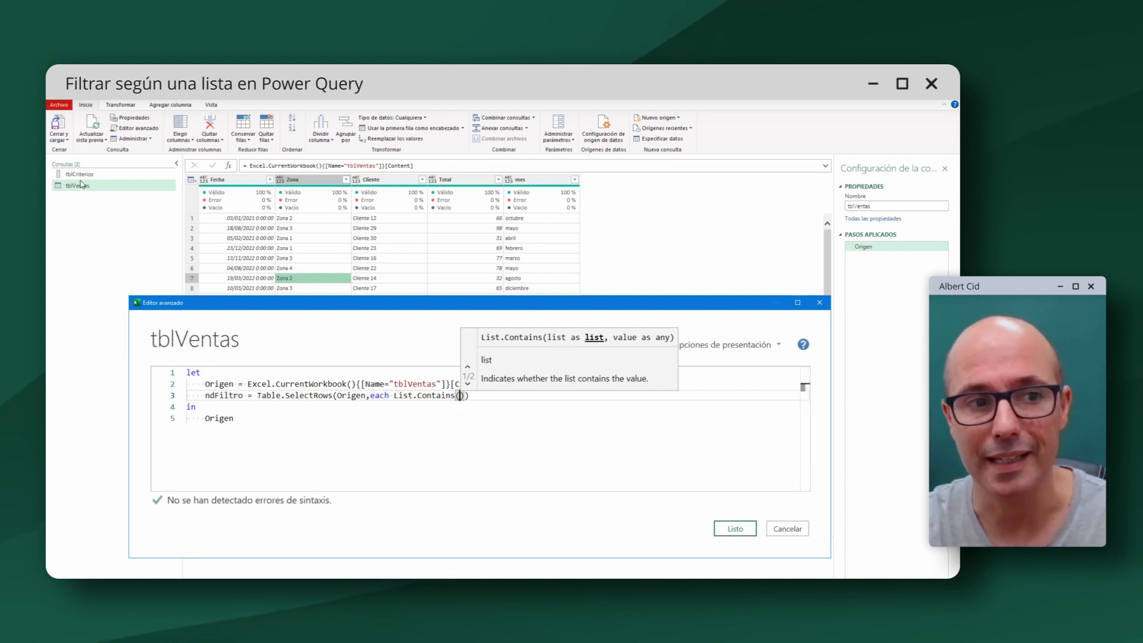
type("tbl")
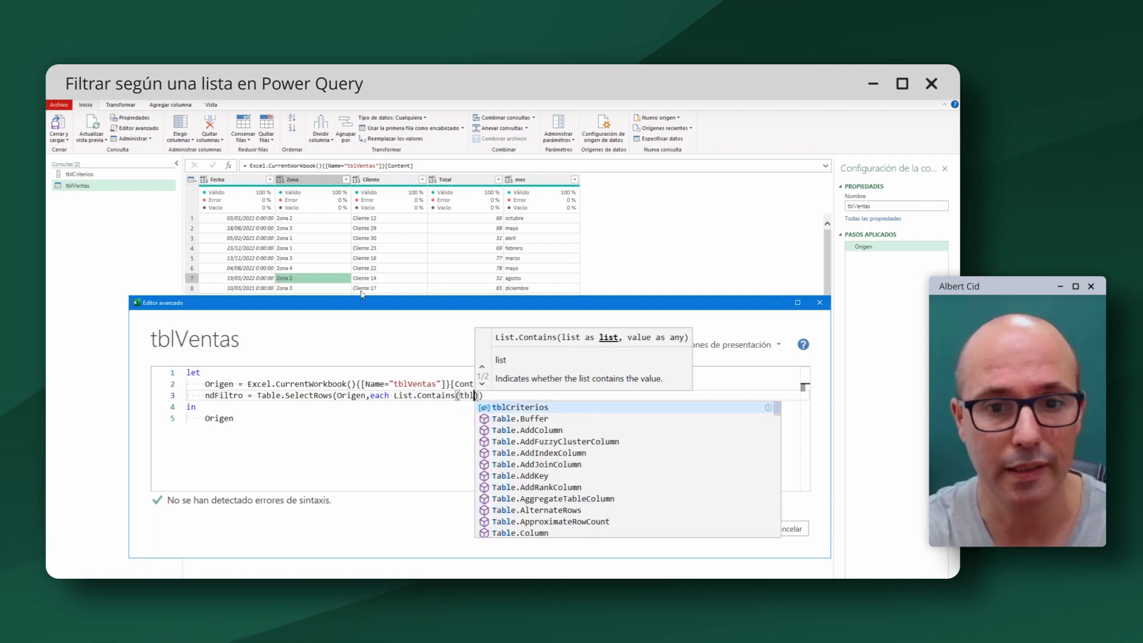
type("Crite")
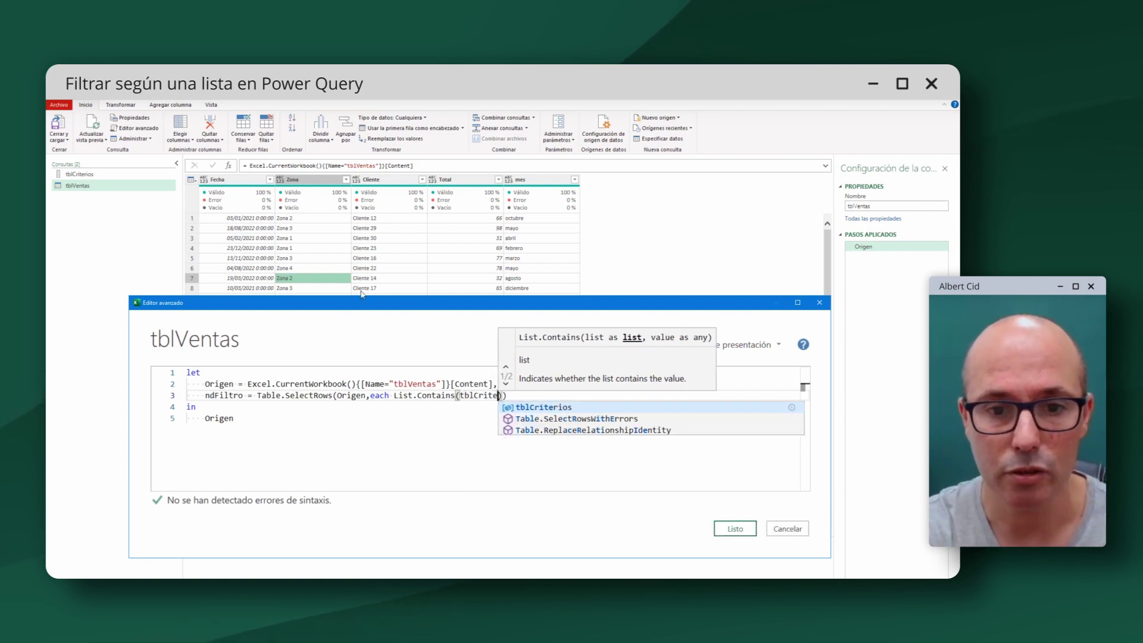
type("rios")
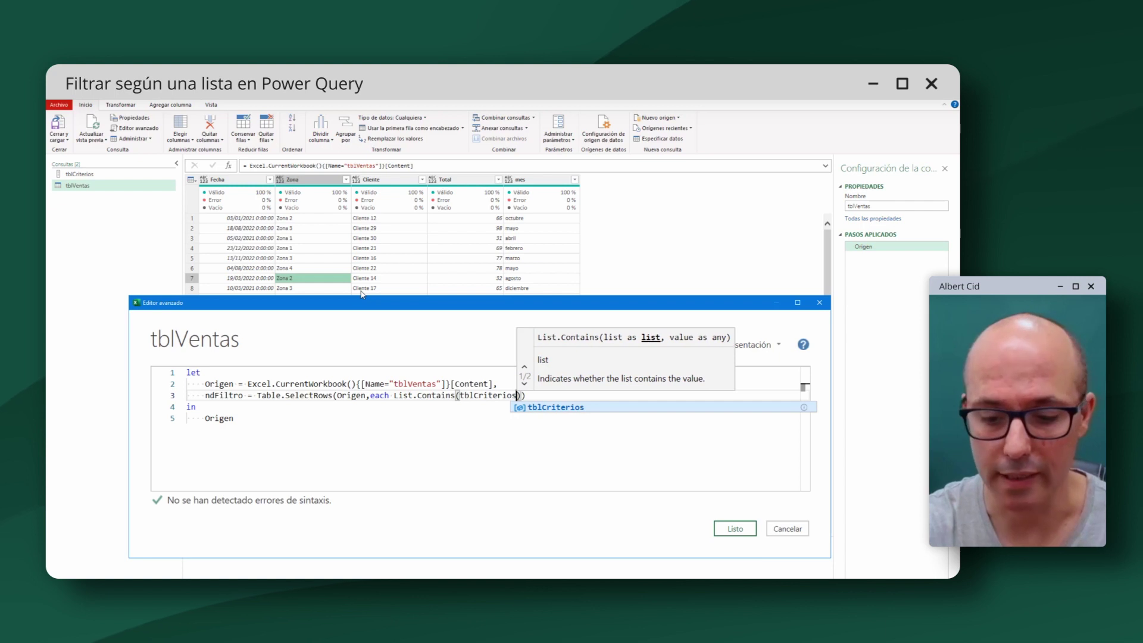
type(",")
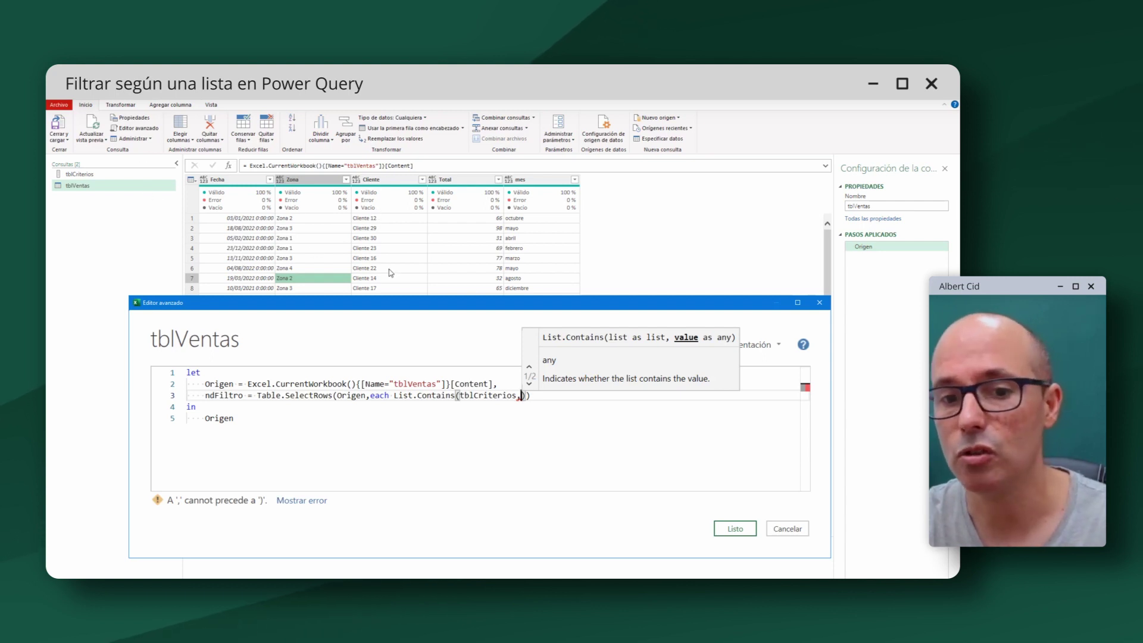
type("[")
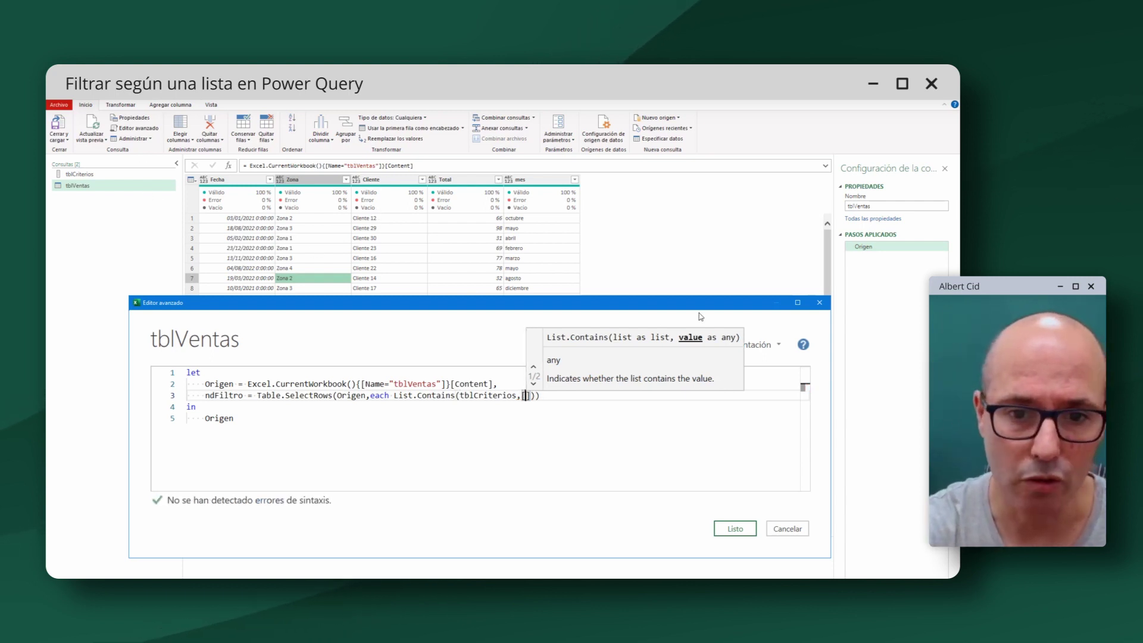
type("Cliente")
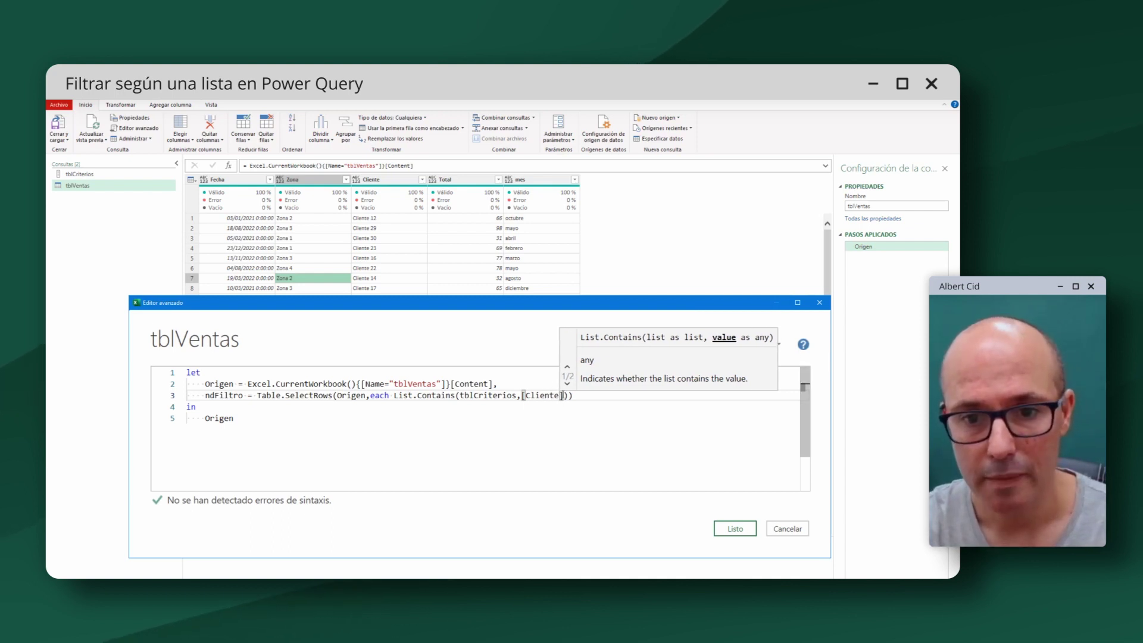
left_click(586, 399)
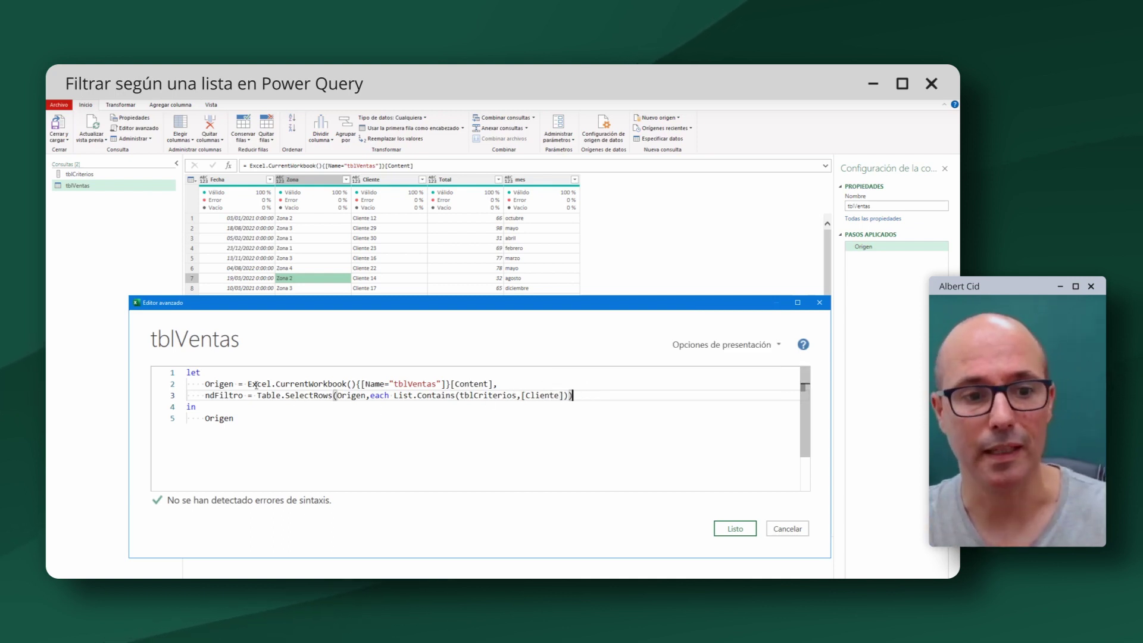
Replace Origen with ndFiltro as the query's output after in, and apply the edited code
double_click(224, 395)
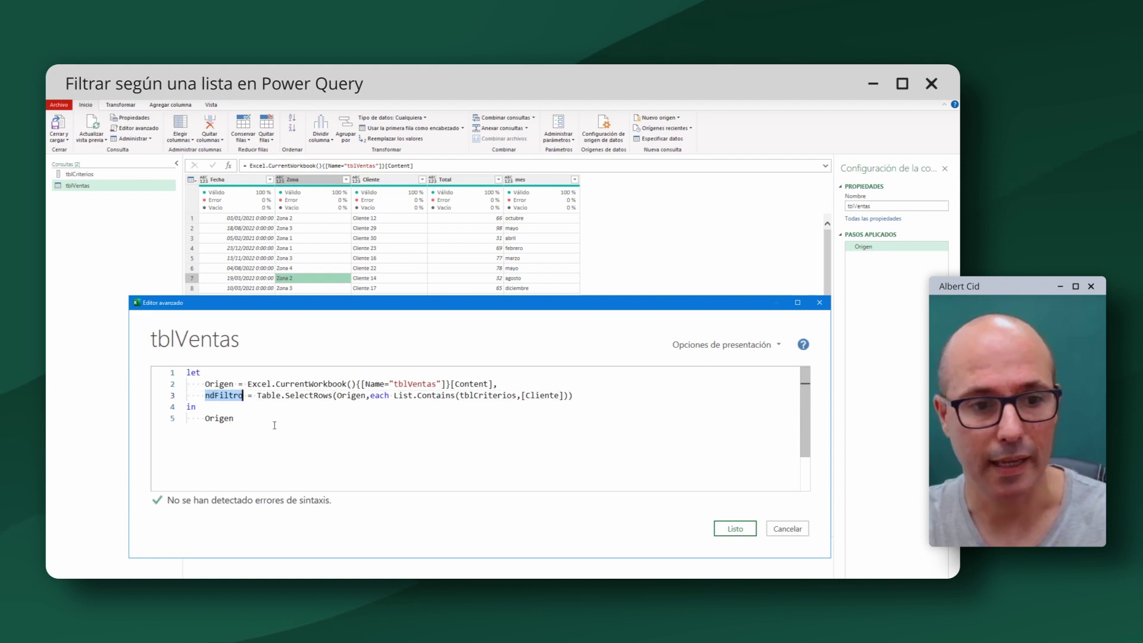
key("ctrl+c")
double_click(219, 418)
key("ctrl+v")
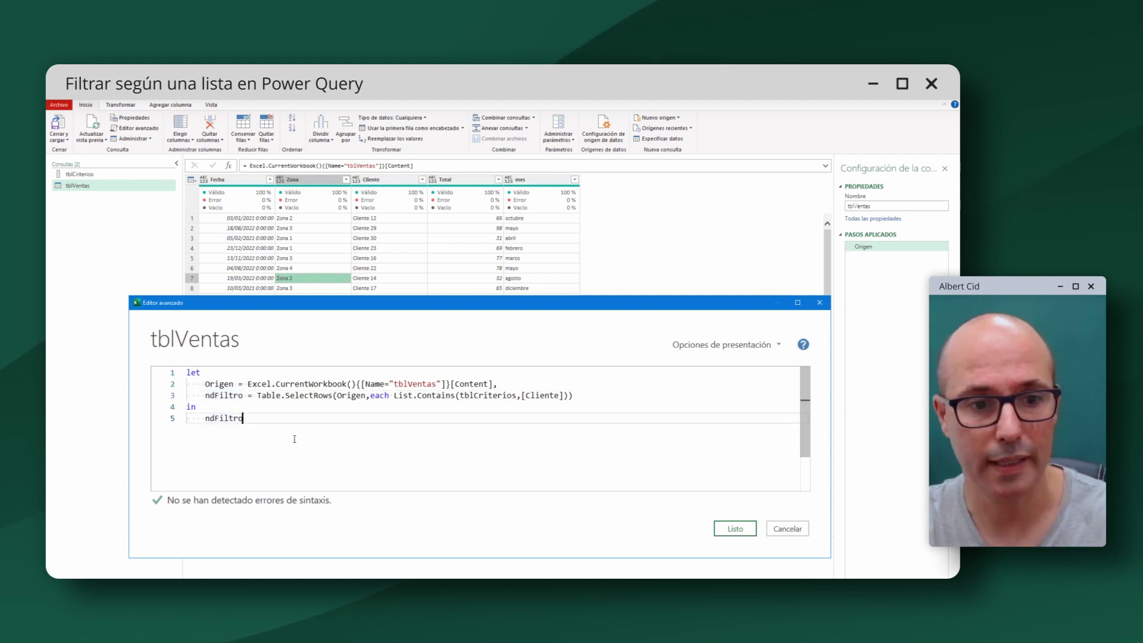
left_click(733, 528)
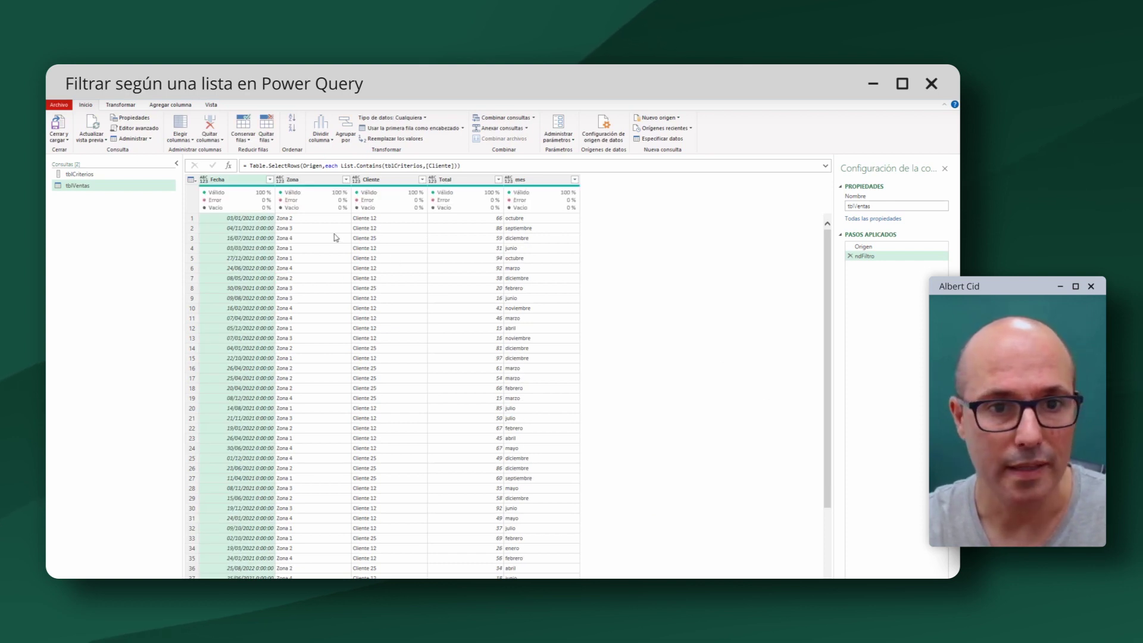
Detect the data types of all columns from Fecha to mes in the filtered tblVentas query
scroll(242, 285, "down", 3)
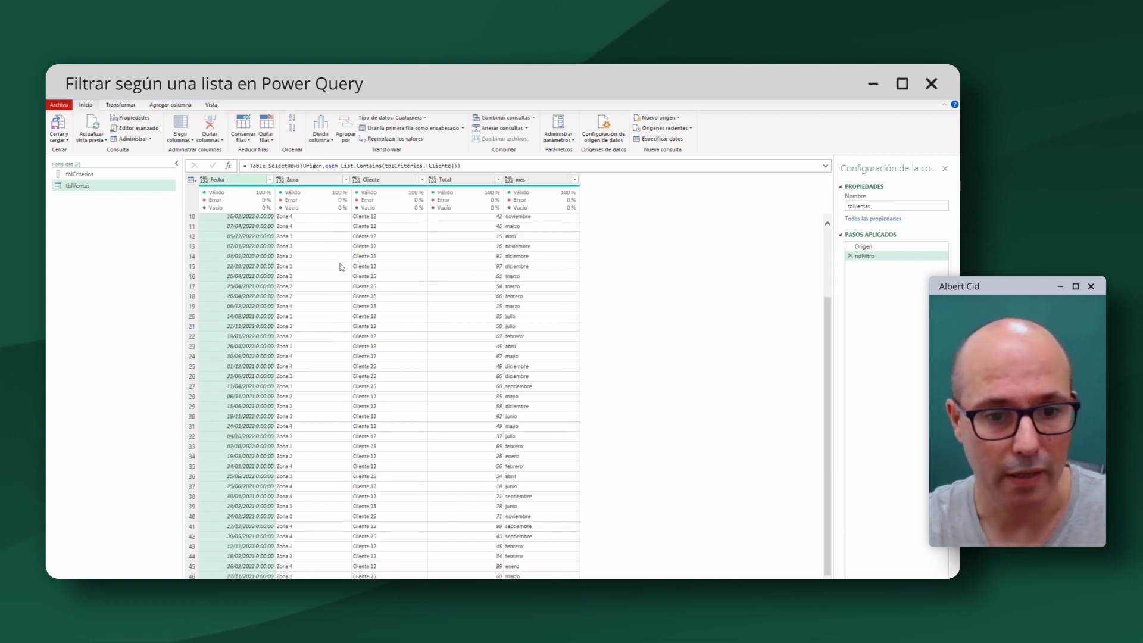
scroll(378, 324, "up", 3)
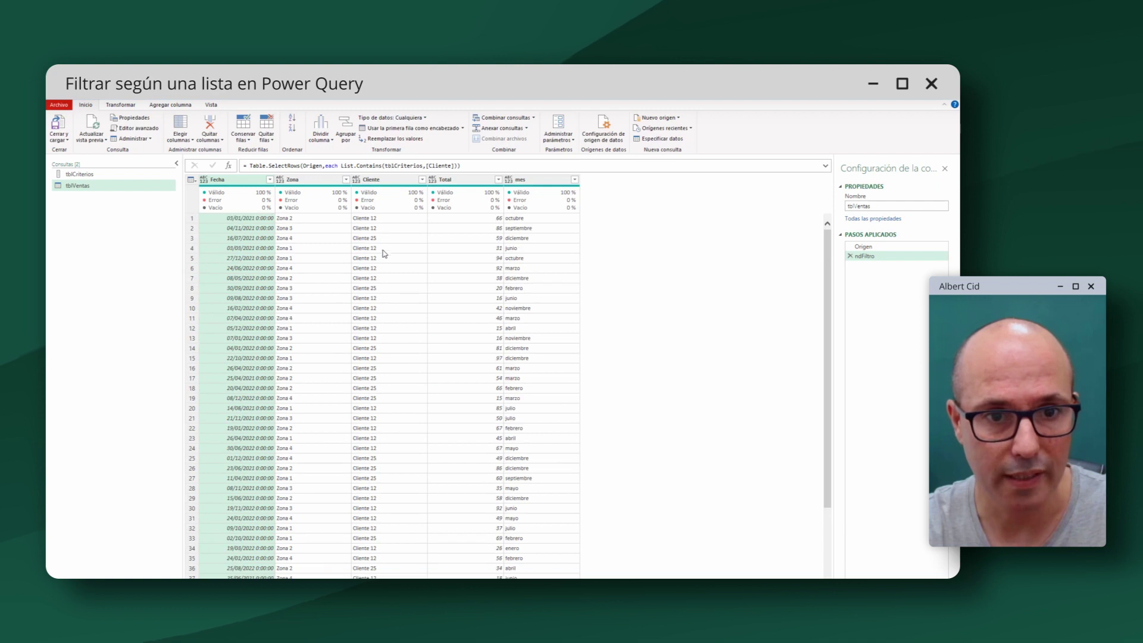
scroll(387, 369, "down", 2)
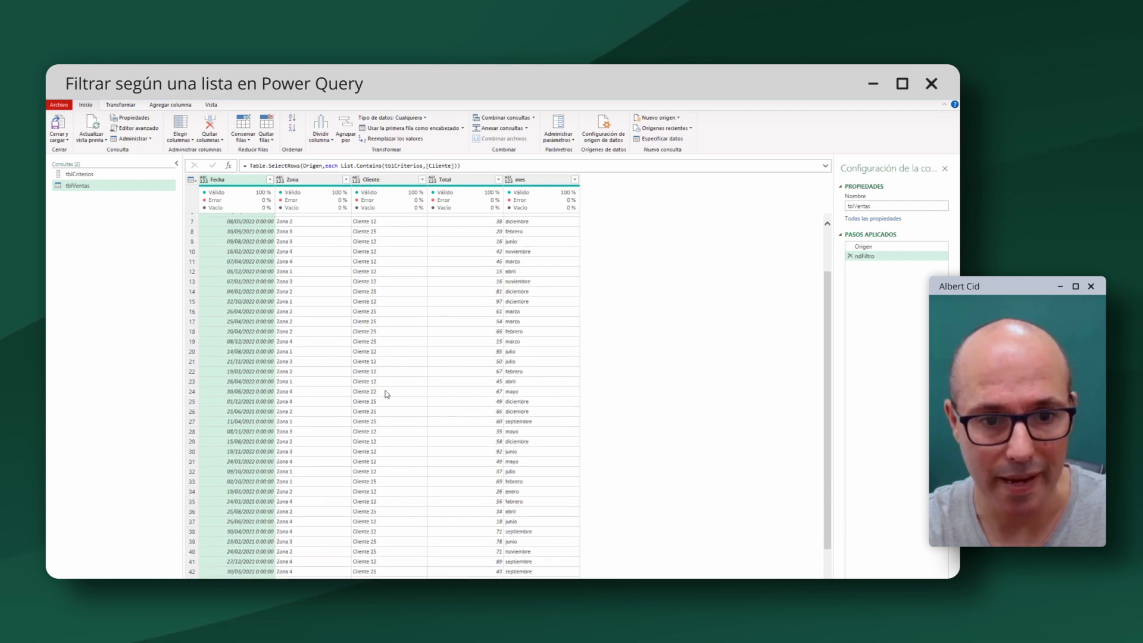
scroll(381, 407, "down", 1)
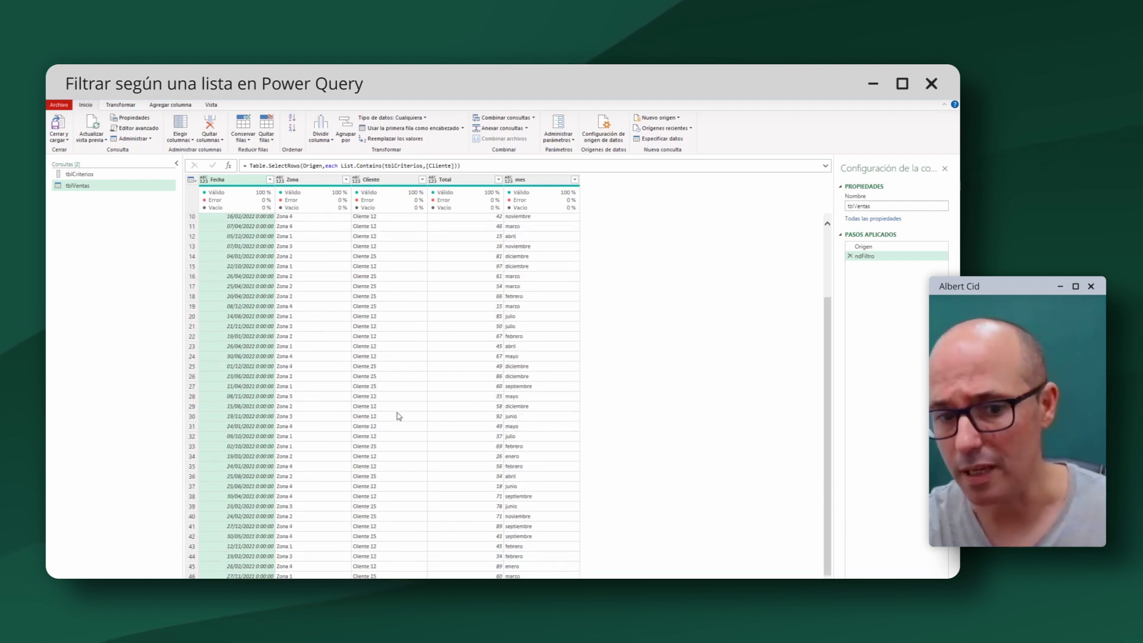
scroll(402, 415, "up", 3)
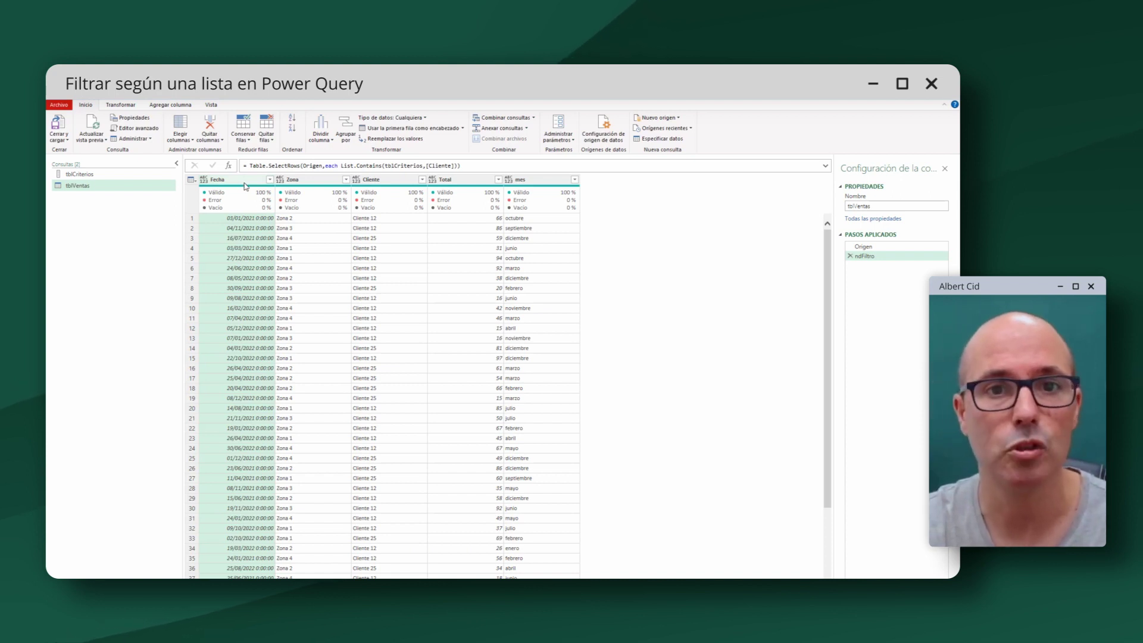
left_click(227, 179)
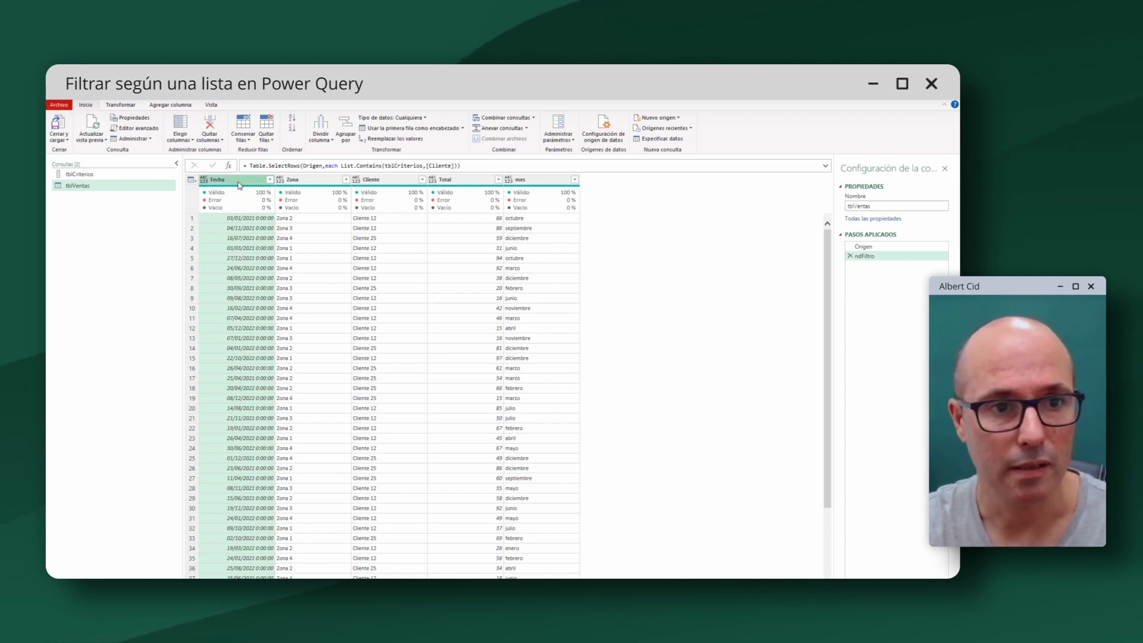
left_click(524, 179, "shift")
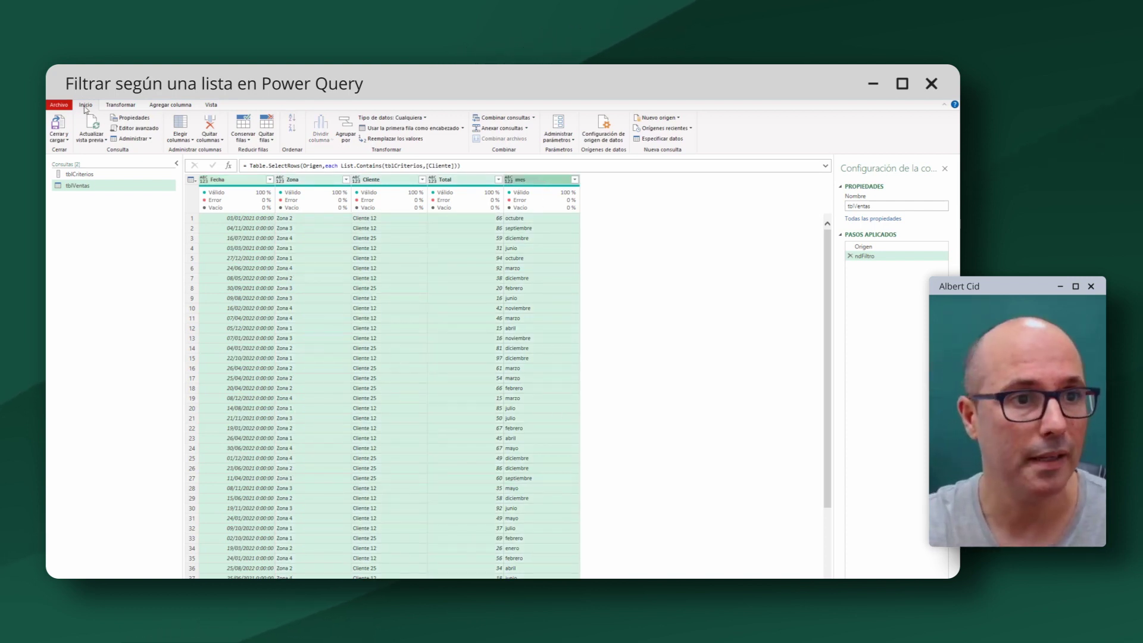
left_click(117, 106)
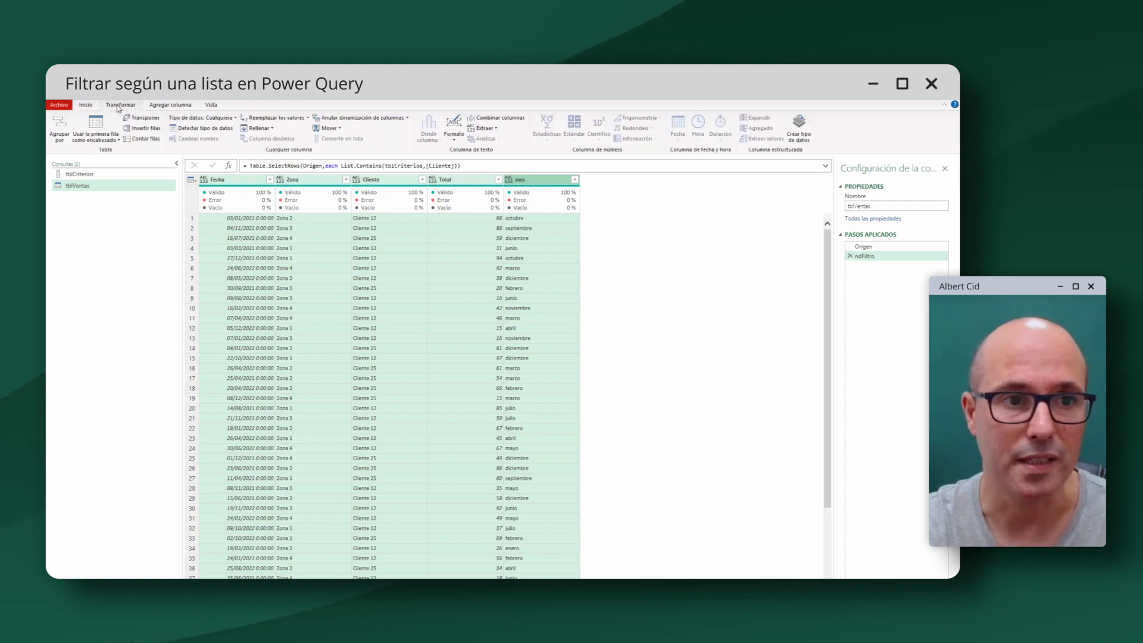
left_click(179, 129)
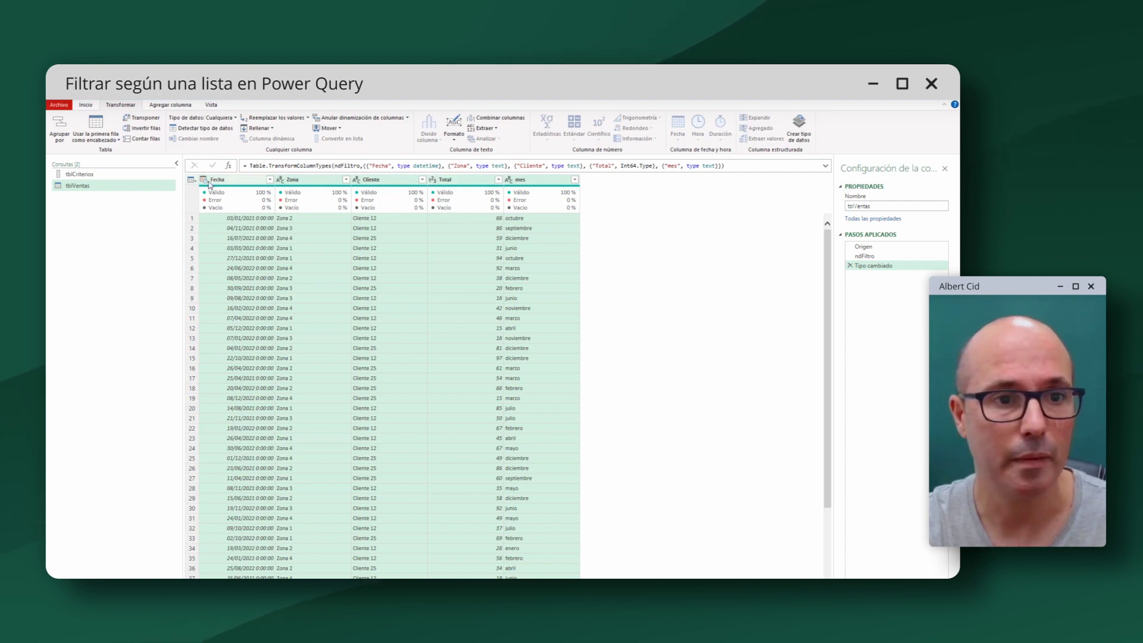
Change the Fecha column's data type to Fecha, substituting the existing type conversion
left_click(203, 180)
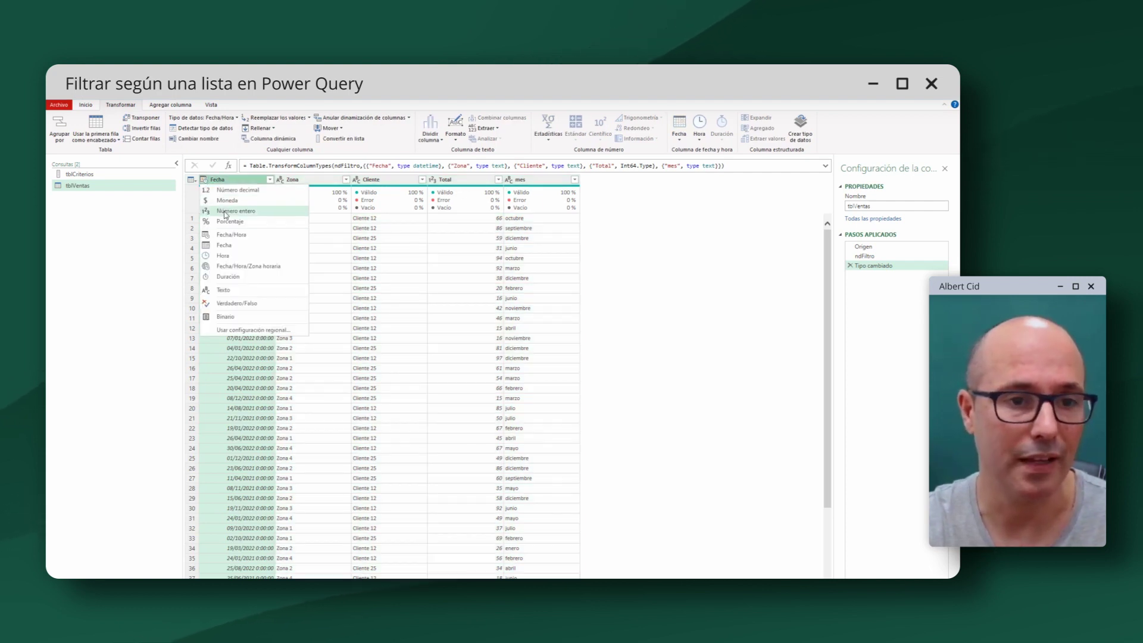
left_click(231, 246)
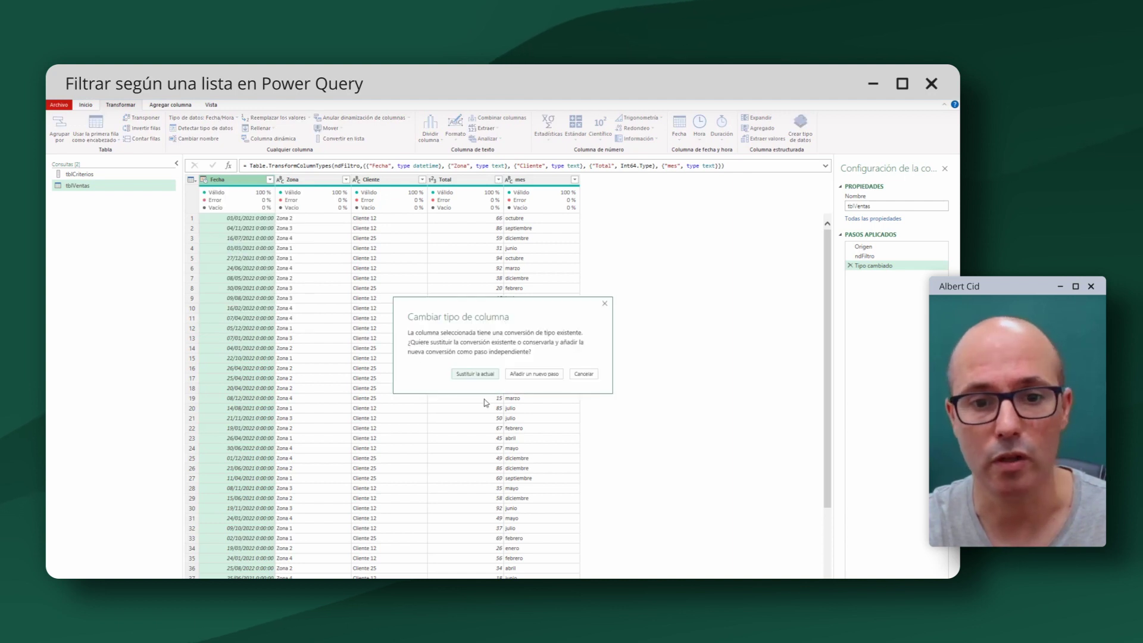
left_click(484, 376)
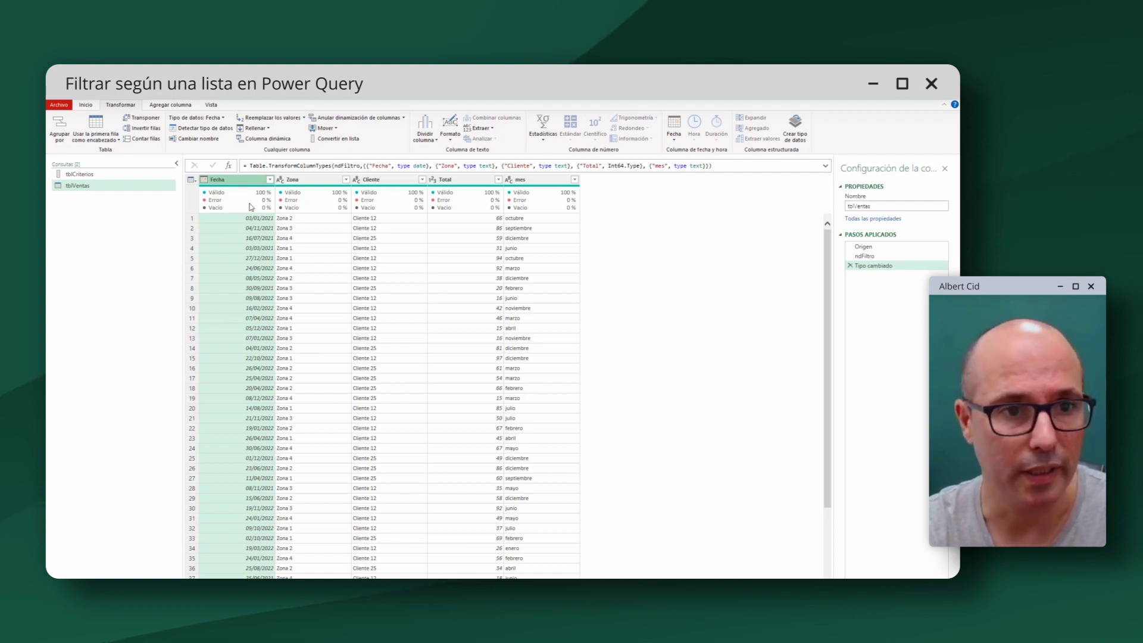
Close and load tblVentas as a table on the existing worksheet starting at cell J5, and hide the queries and connections list
left_click(89, 106)
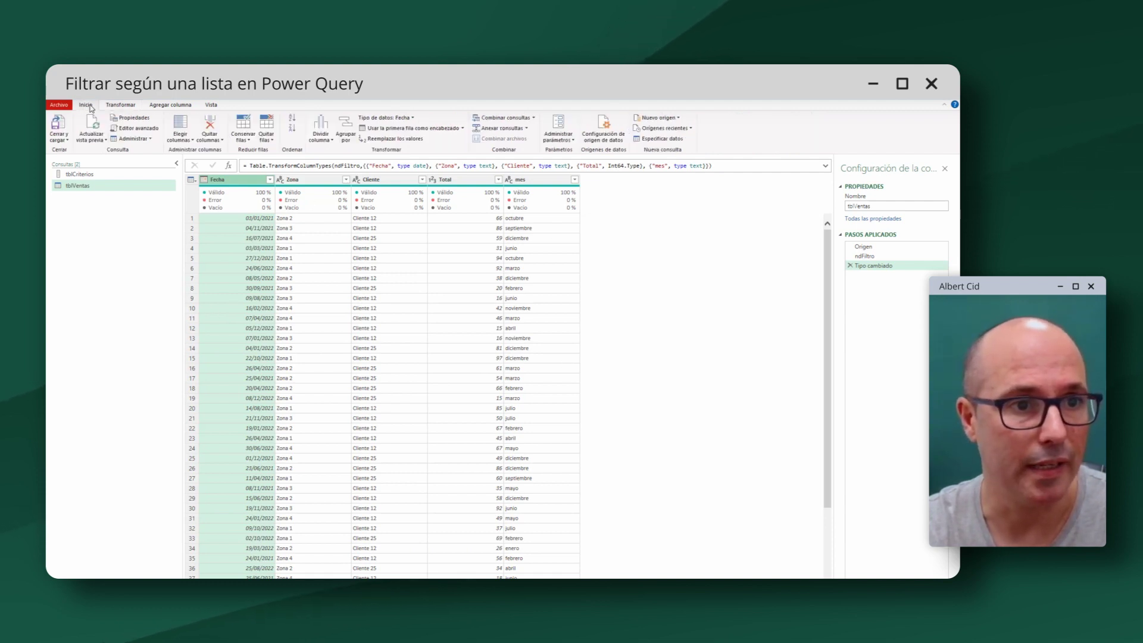
left_click(64, 139)
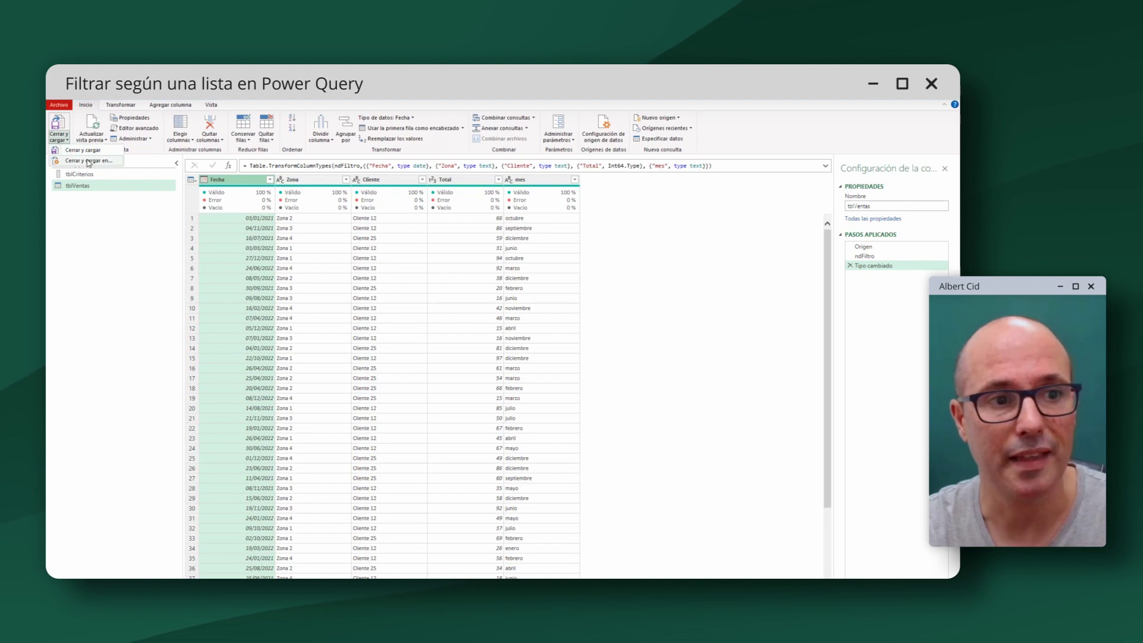
left_click(88, 162)
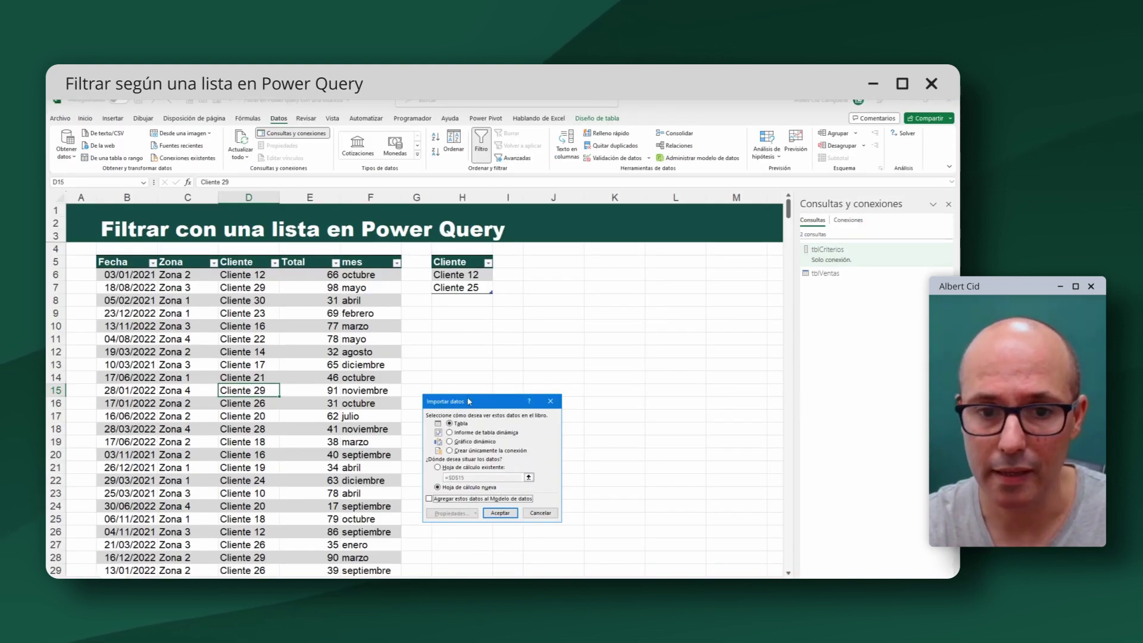
left_click_drag(469, 402, 381, 332)
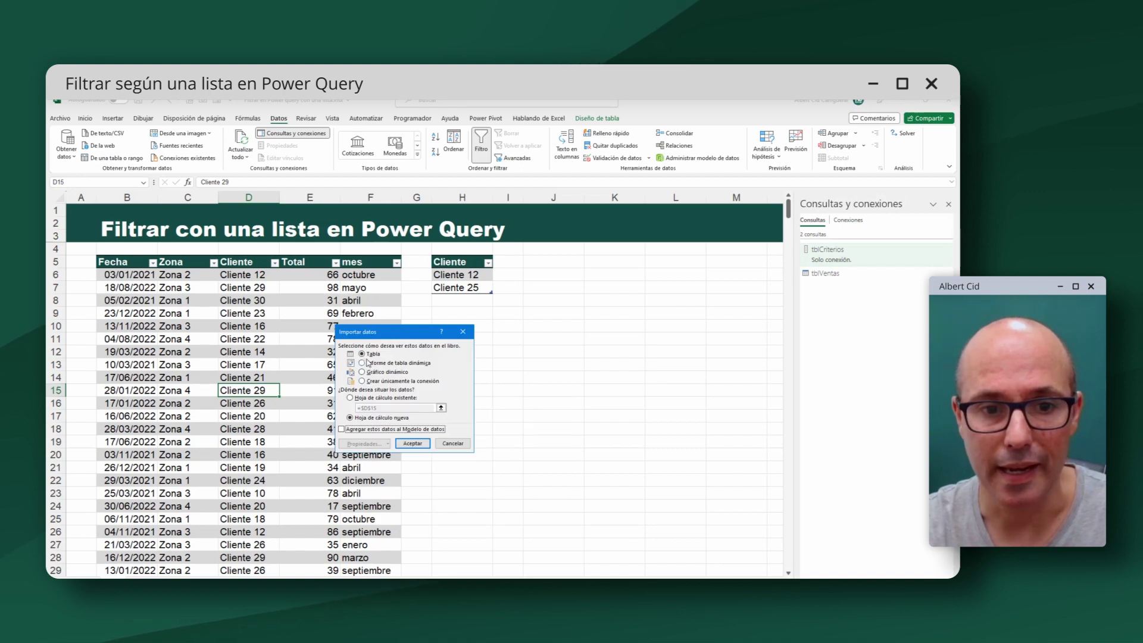
left_click(368, 399)
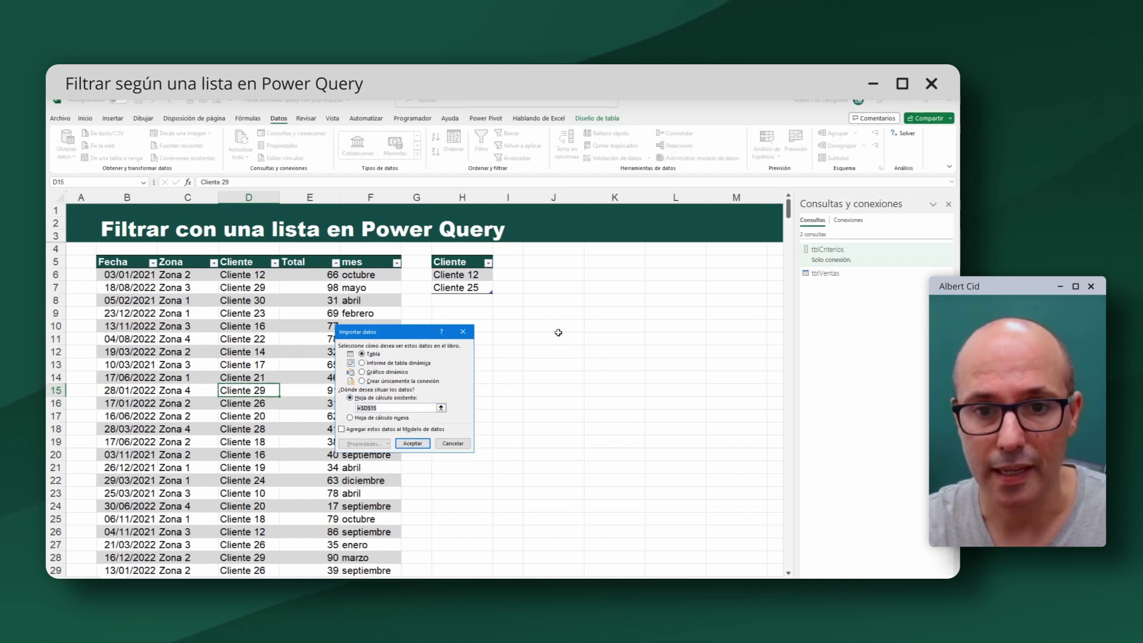
left_click(553, 263)
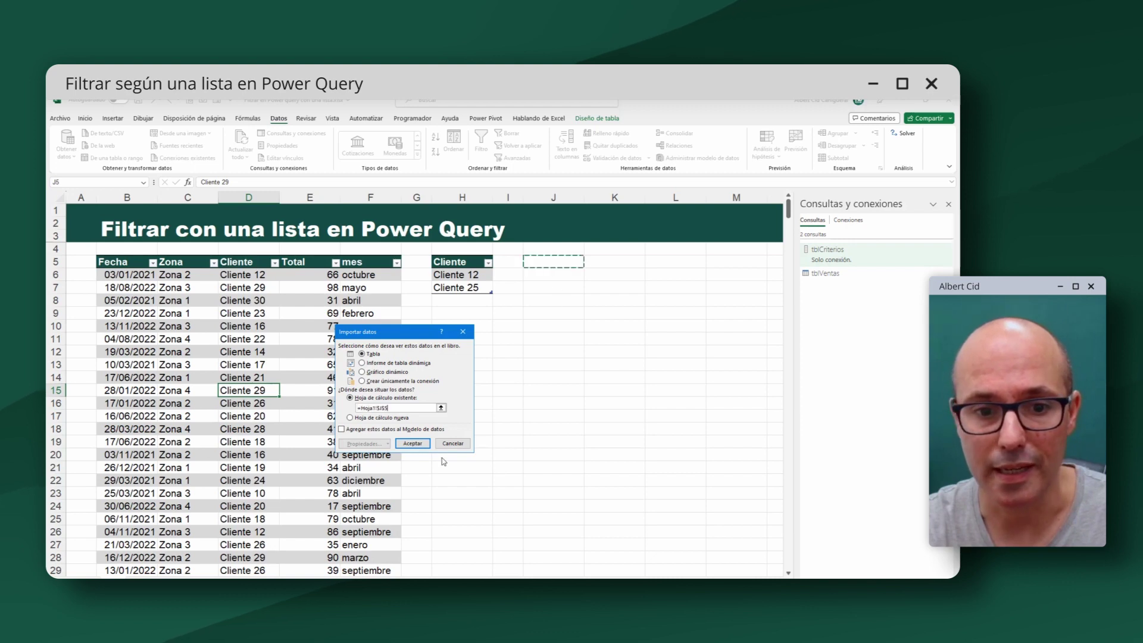
left_click(415, 444)
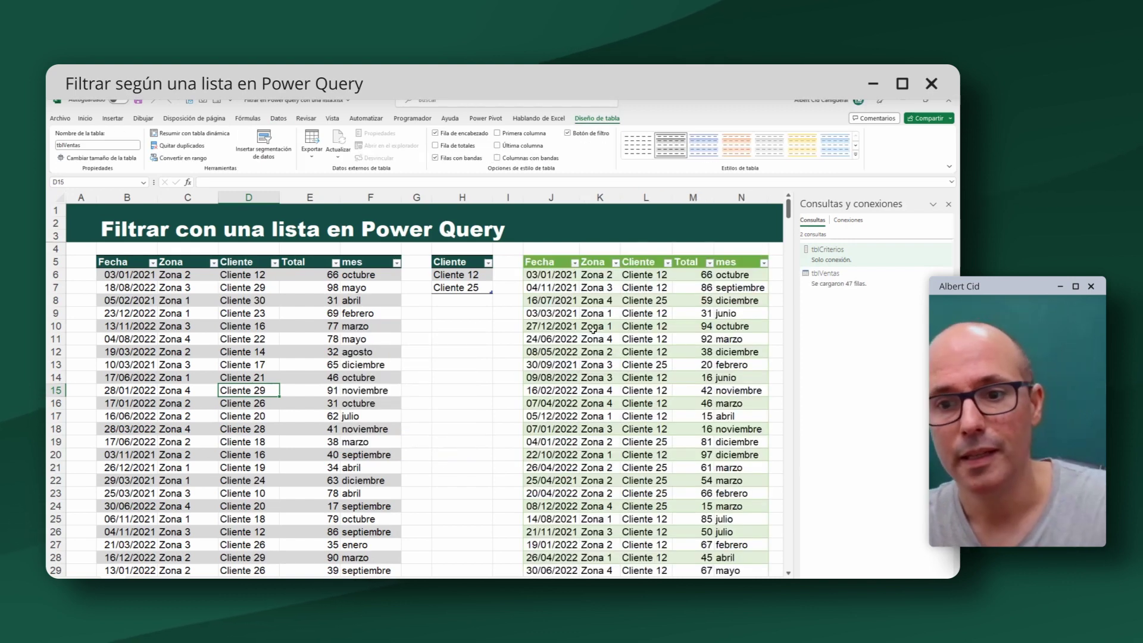
left_click(948, 205)
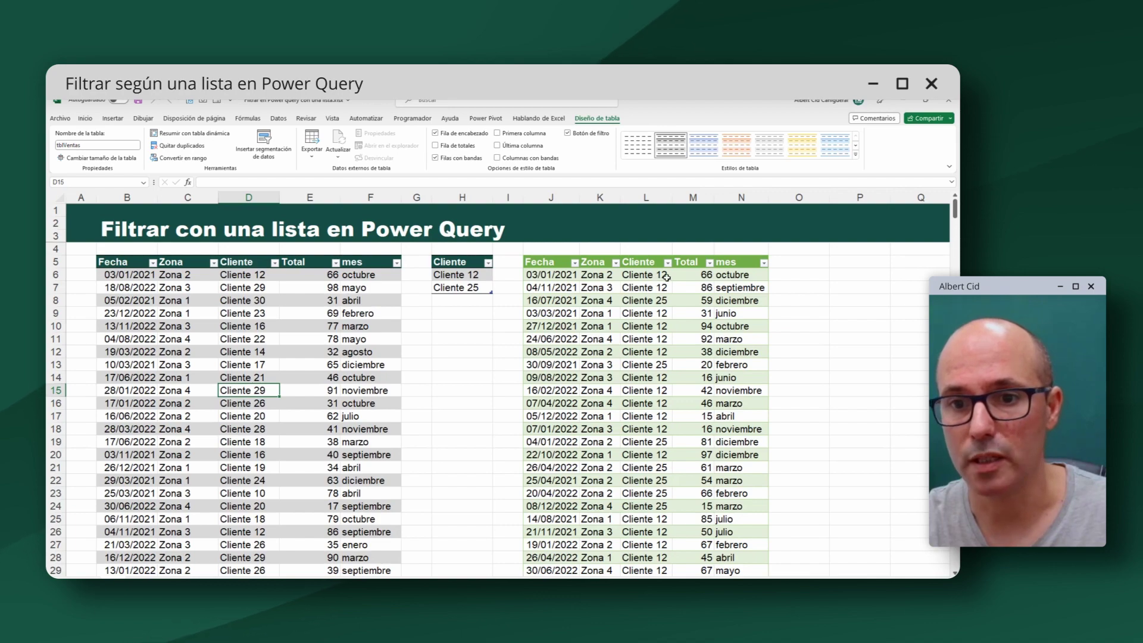
Change the first client in the criteria table to Cliente 15 and refresh the filtered sales table
scroll(664, 309, "down", 13)
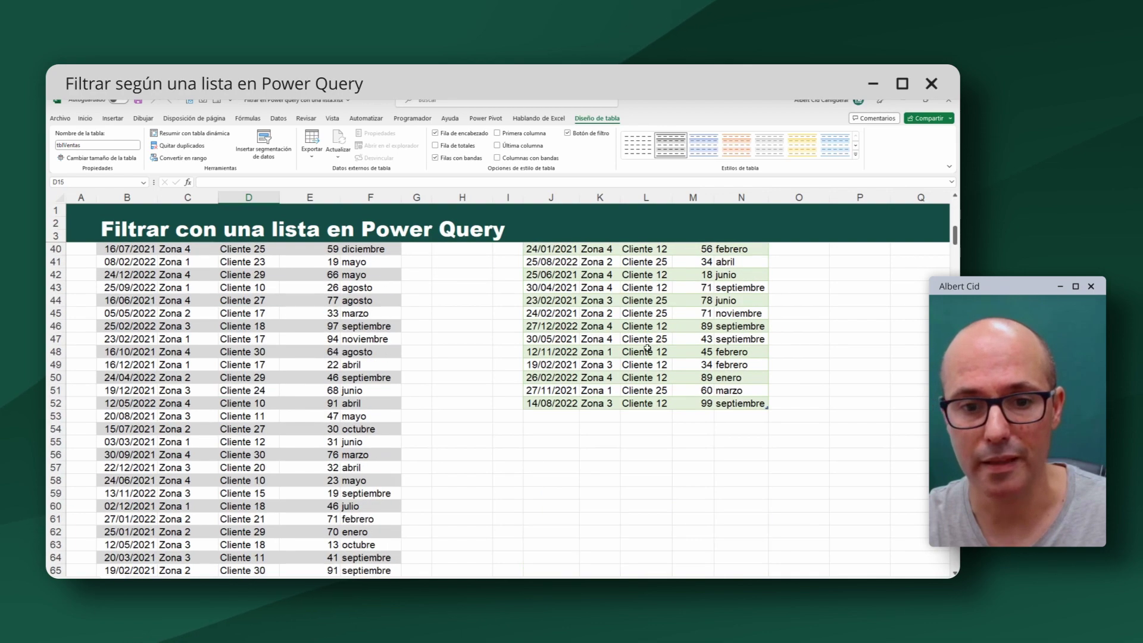
scroll(646, 345, "up", 13)
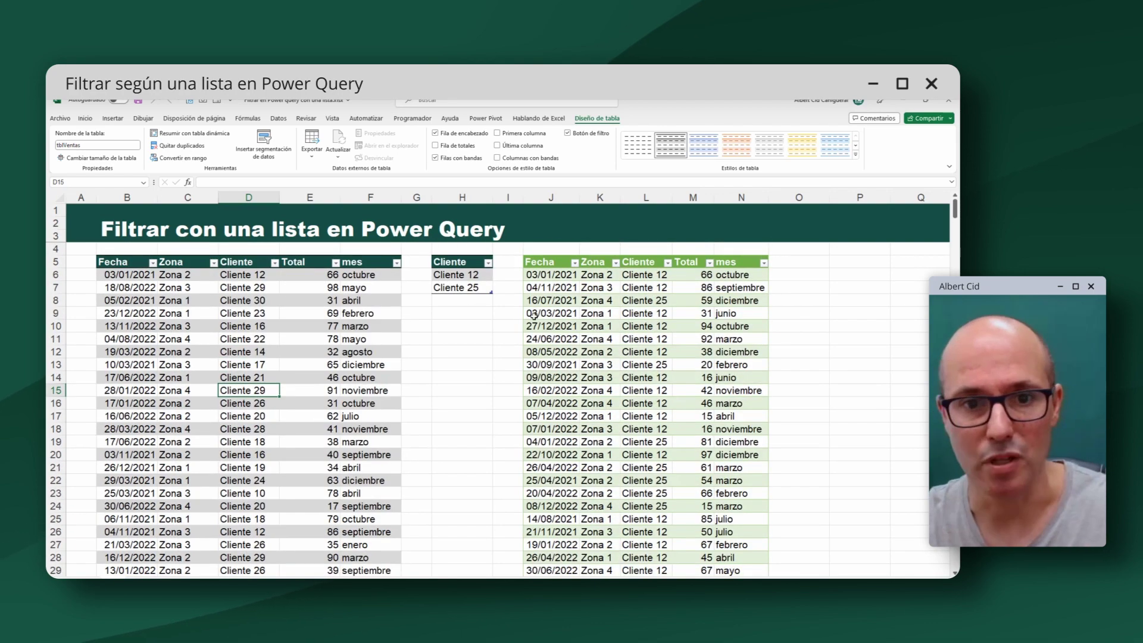
left_click(482, 277)
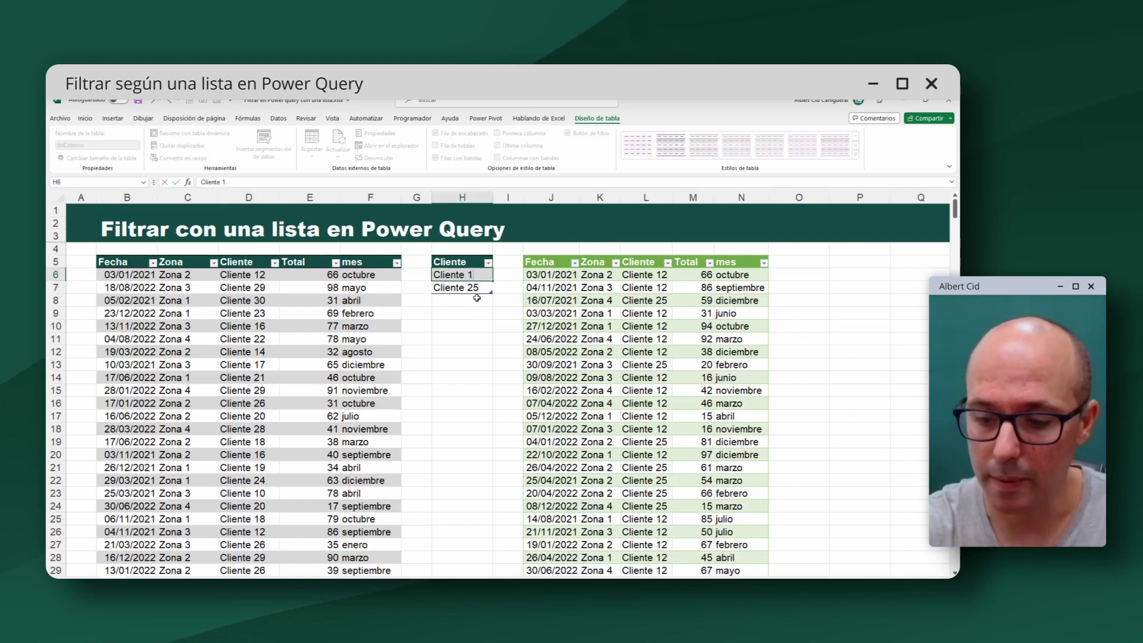
key("Return")
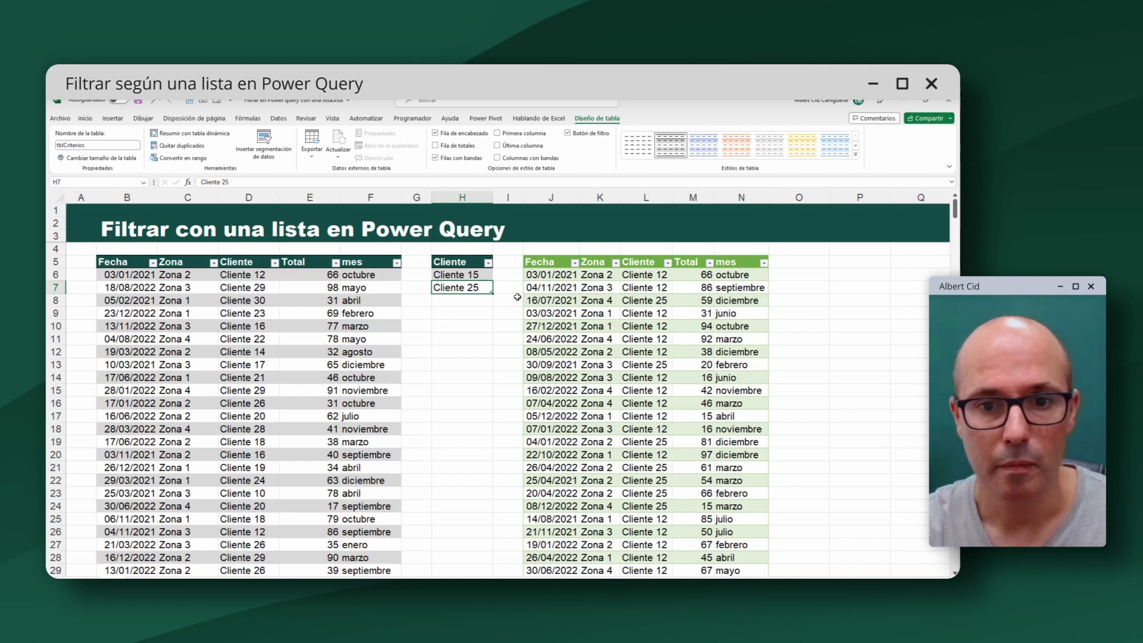
left_click(610, 354)
right_click(611, 357)
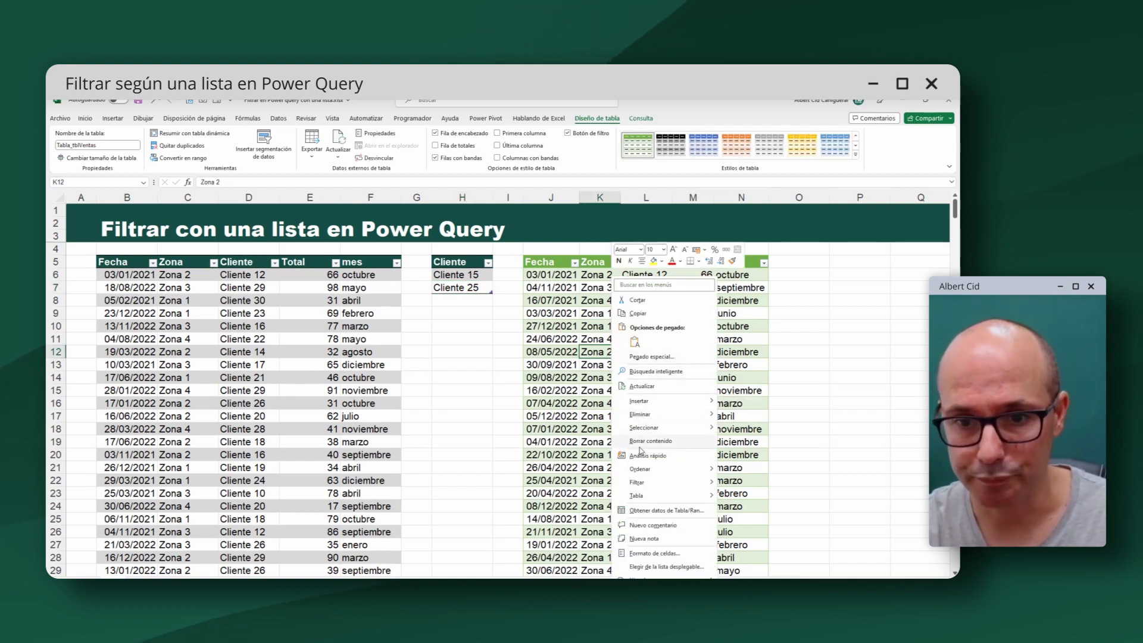
left_click(643, 386)
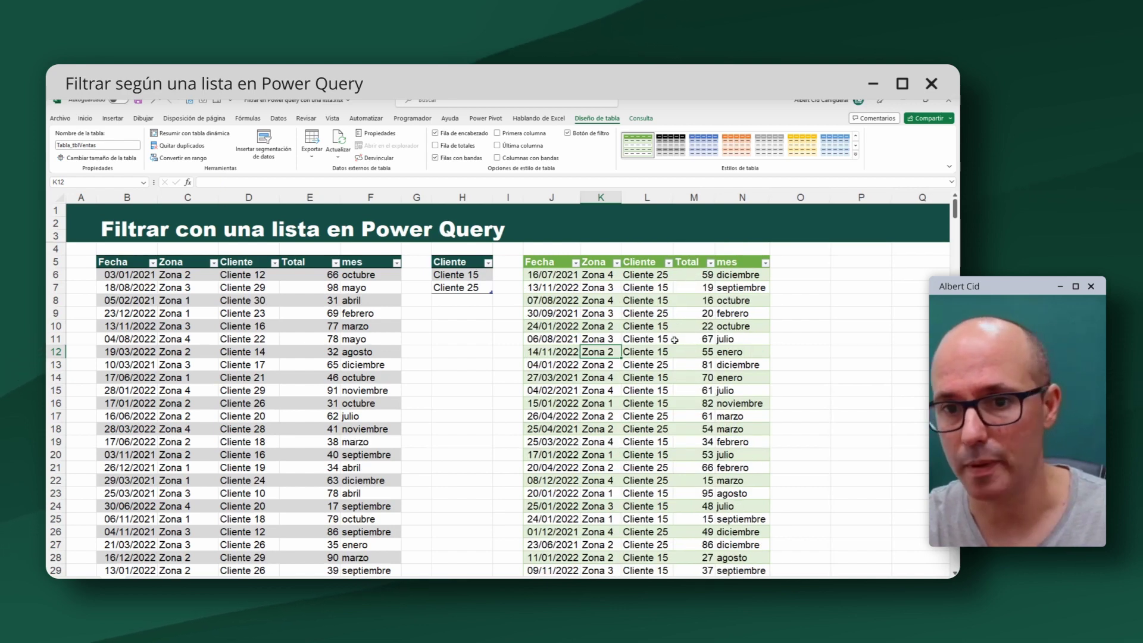
Add Cliente 28 in cell H8 below the criteria list and refresh the filtered sales table
left_click(448, 300)
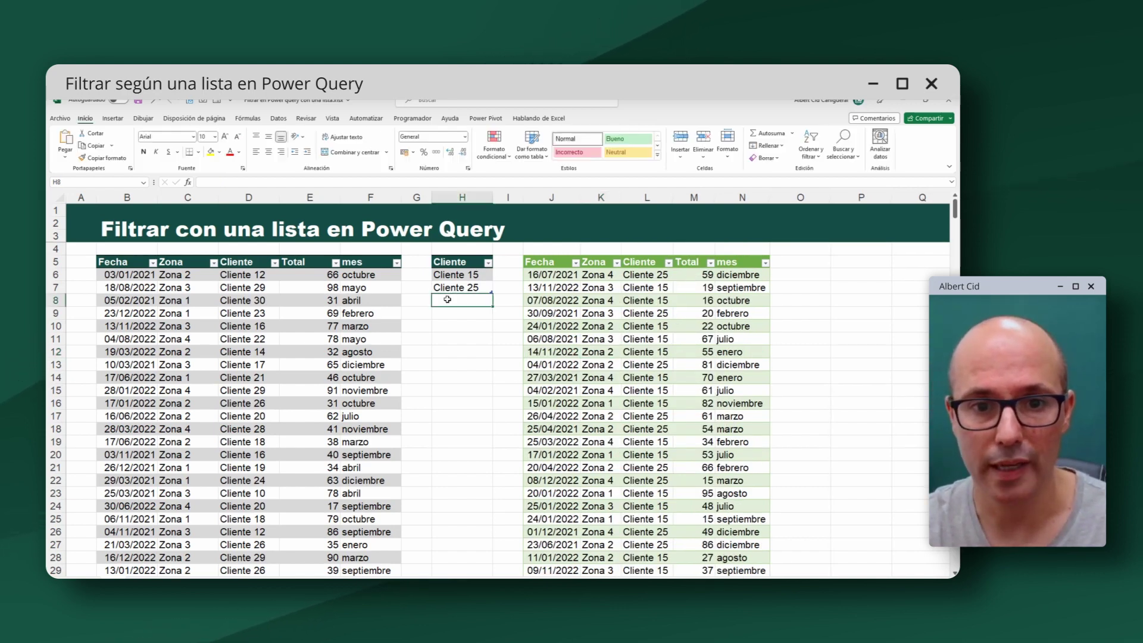
type("Cliente")
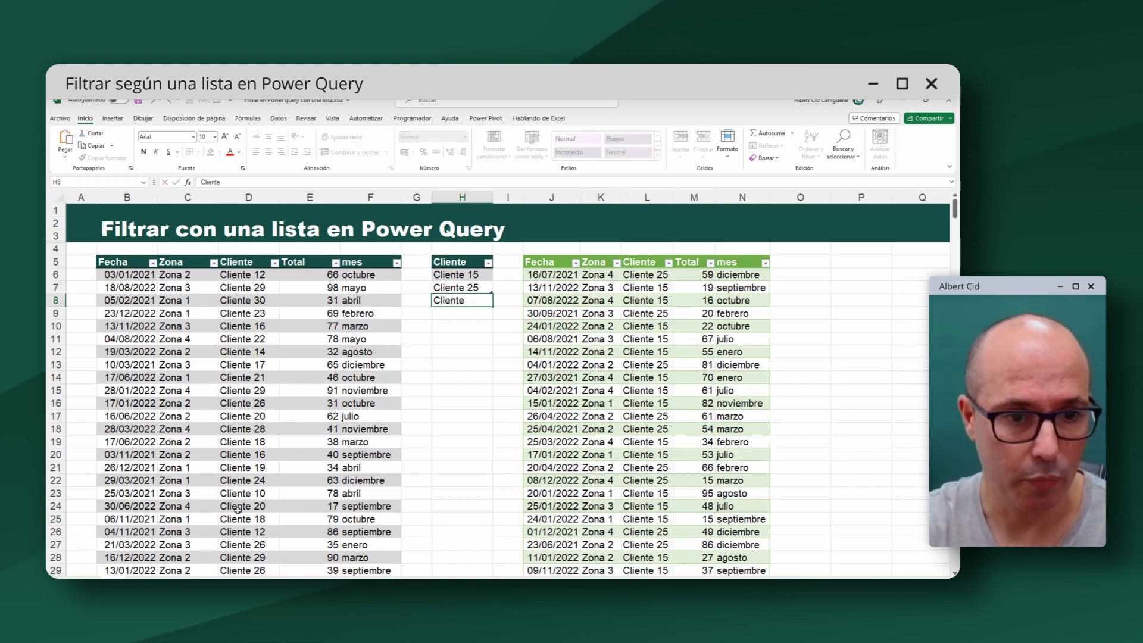
type(" 28")
key("Return")
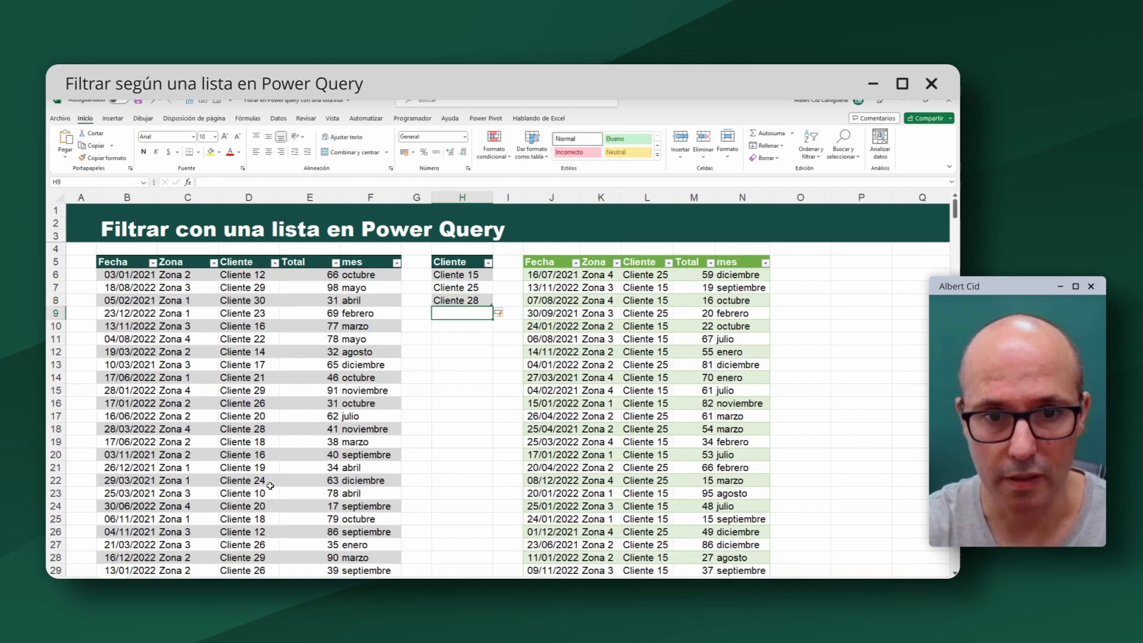
left_click(648, 390)
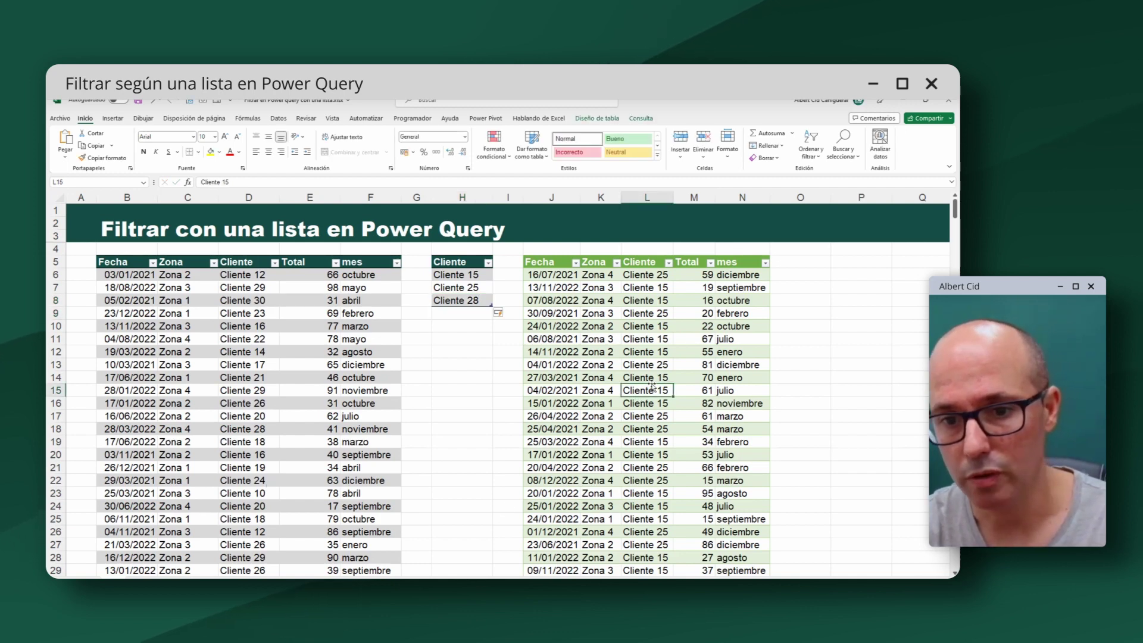
right_click(648, 388)
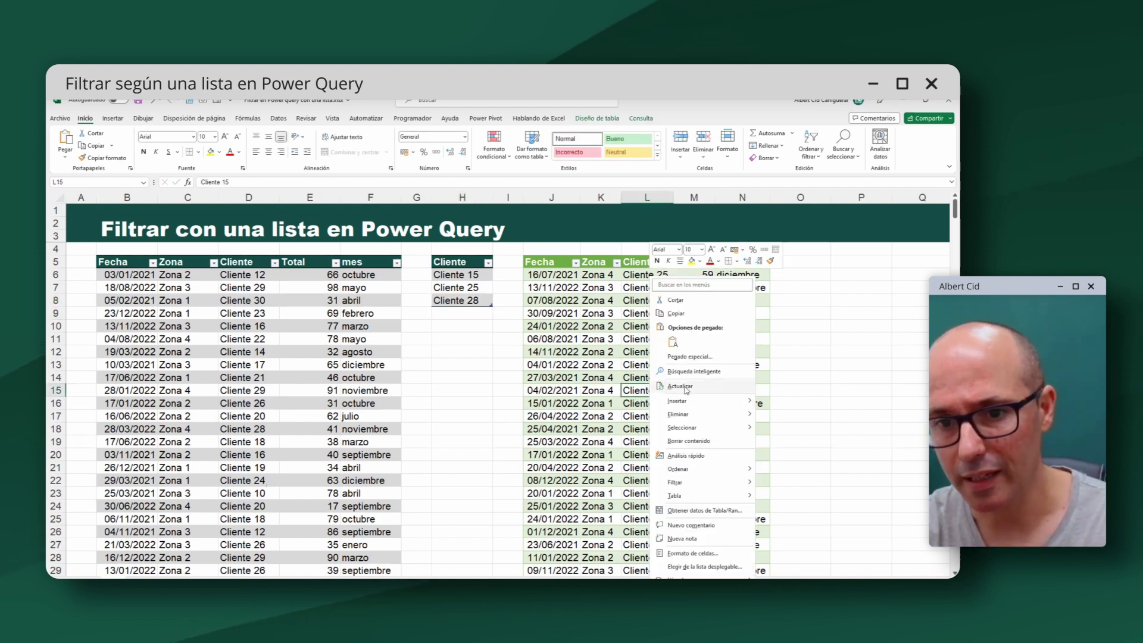
left_click(679, 414)
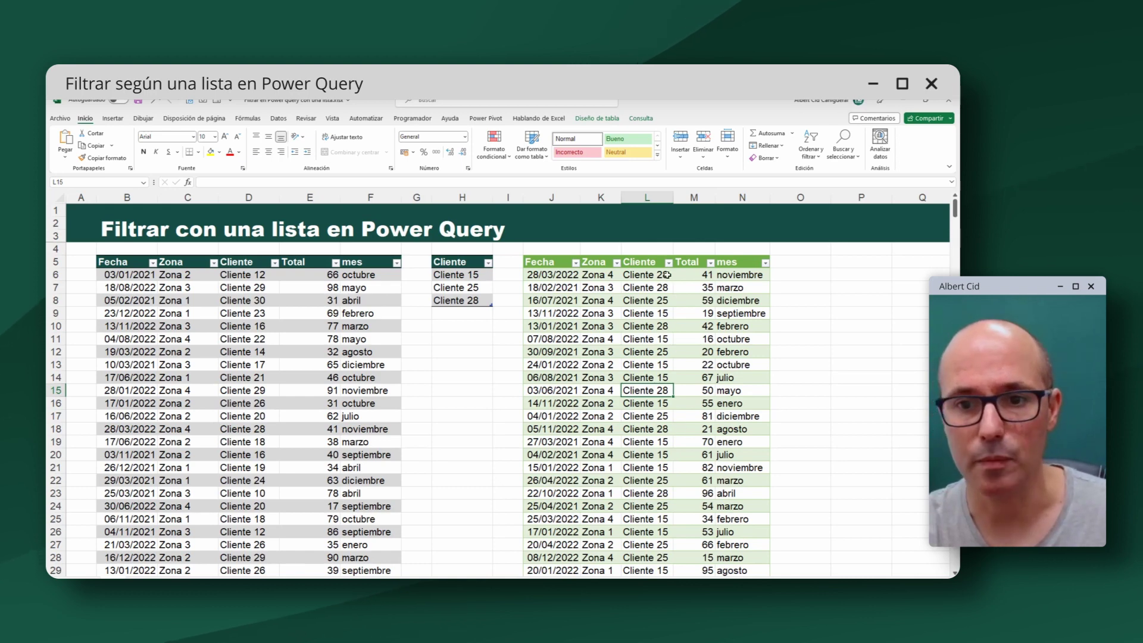